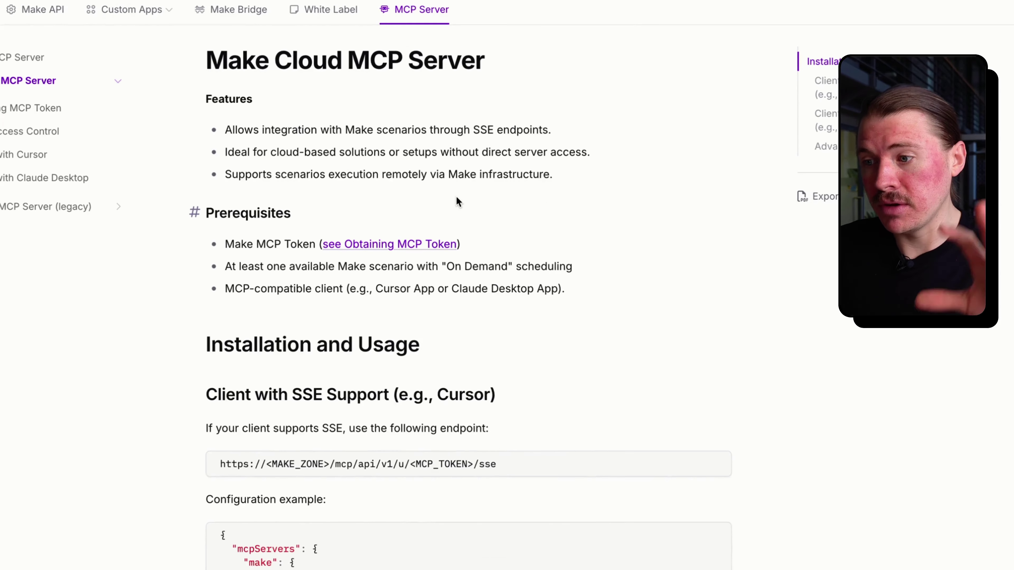
- Examine the prerequisites listed for the Make Cloud MCP Server, including the MCP token, on-demand scenario and compatible client
{"action": "scroll", "coordinate": [433, 217], "scroll_direction": "down", "scroll_amount": 3}
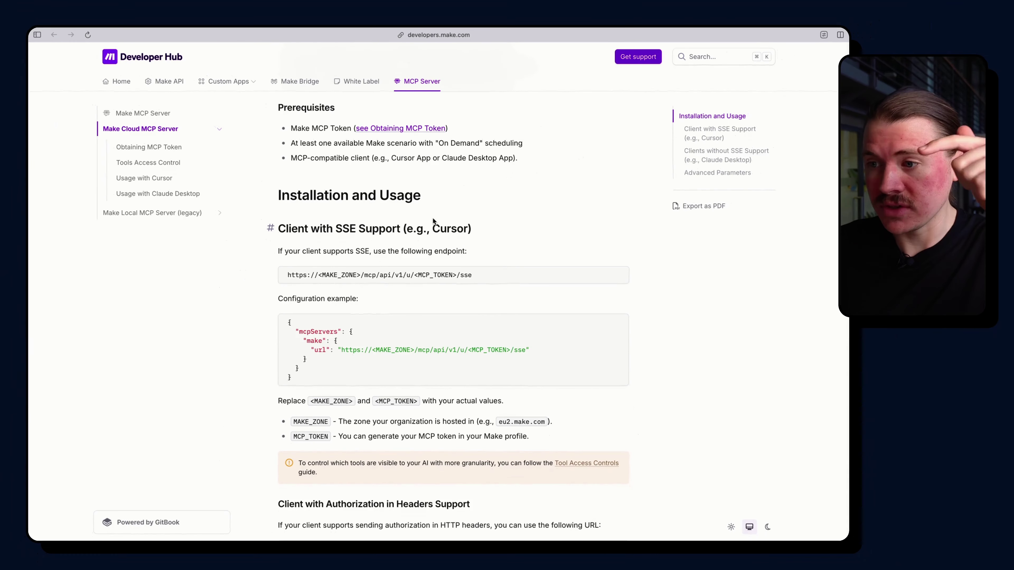
{"action": "scroll", "coordinate": [433, 219], "scroll_direction": "up", "scroll_amount": 3}
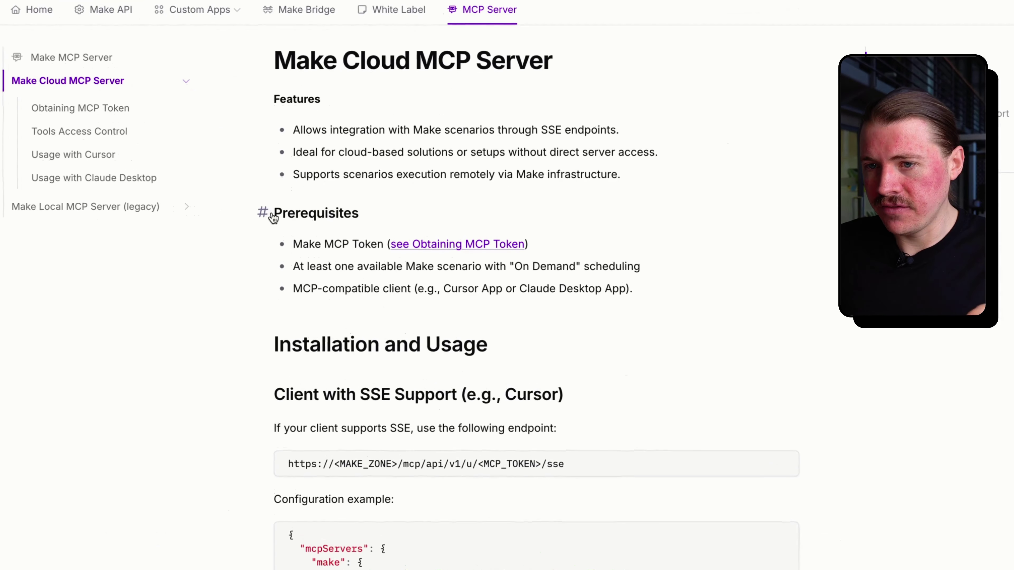
{"action": "left_click_drag", "start_coordinate": [279, 213], "coordinate": [371, 218]}
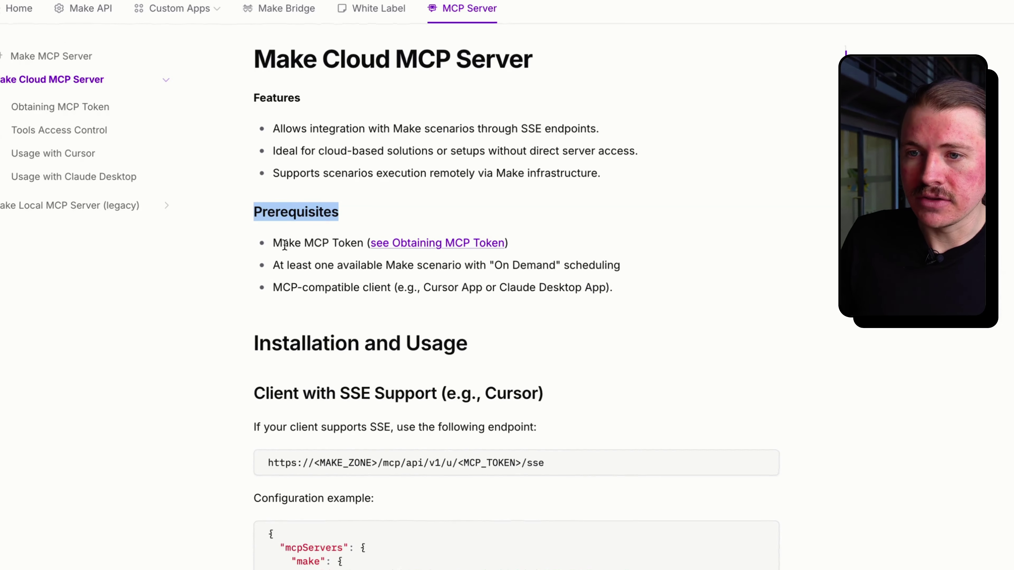
{"action": "left_click_drag", "start_coordinate": [284, 244], "coordinate": [358, 244]}
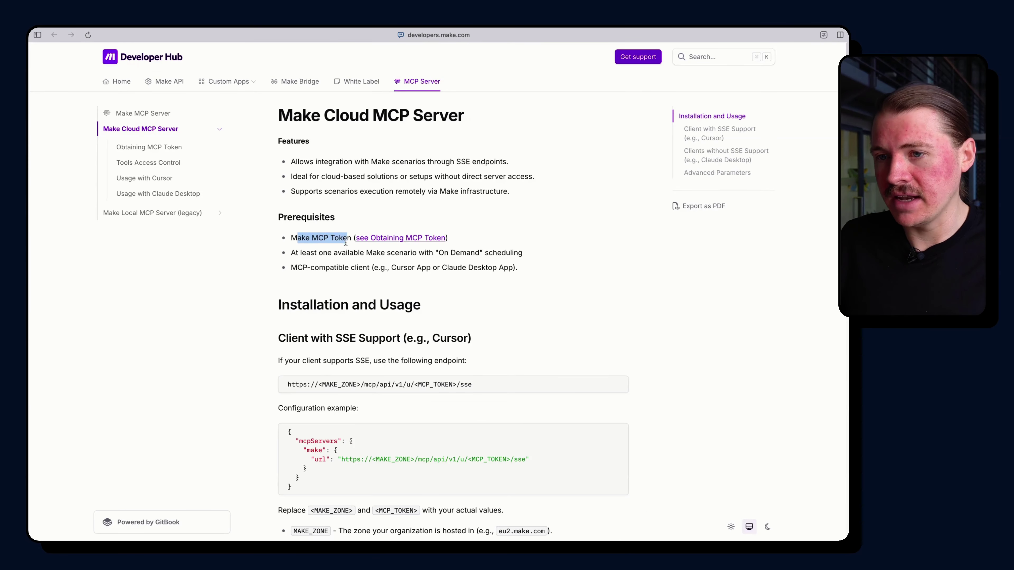
{"action": "left_click_drag", "start_coordinate": [300, 252], "coordinate": [502, 248]}
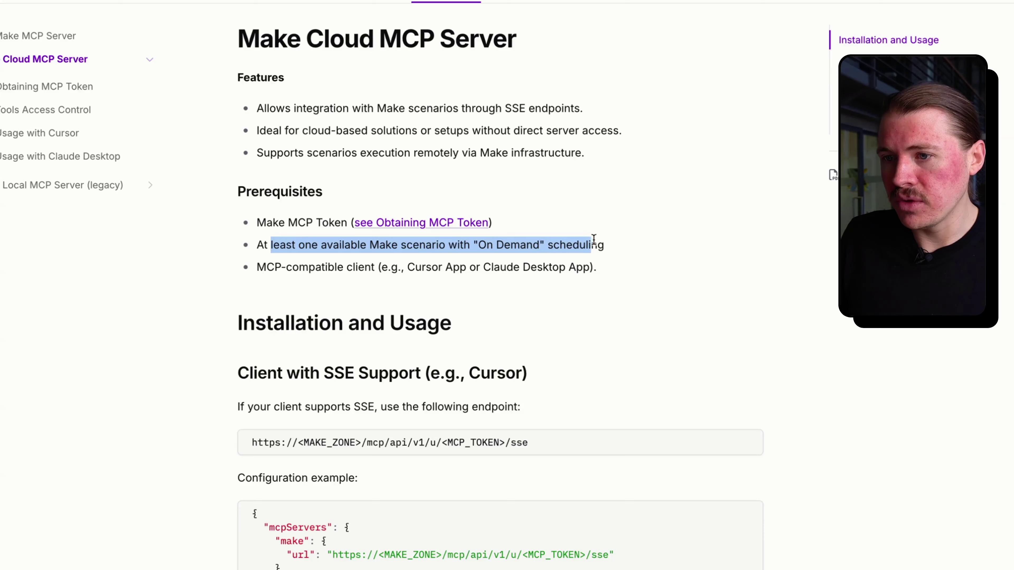
{"action": "left_click", "coordinate": [614, 250]}
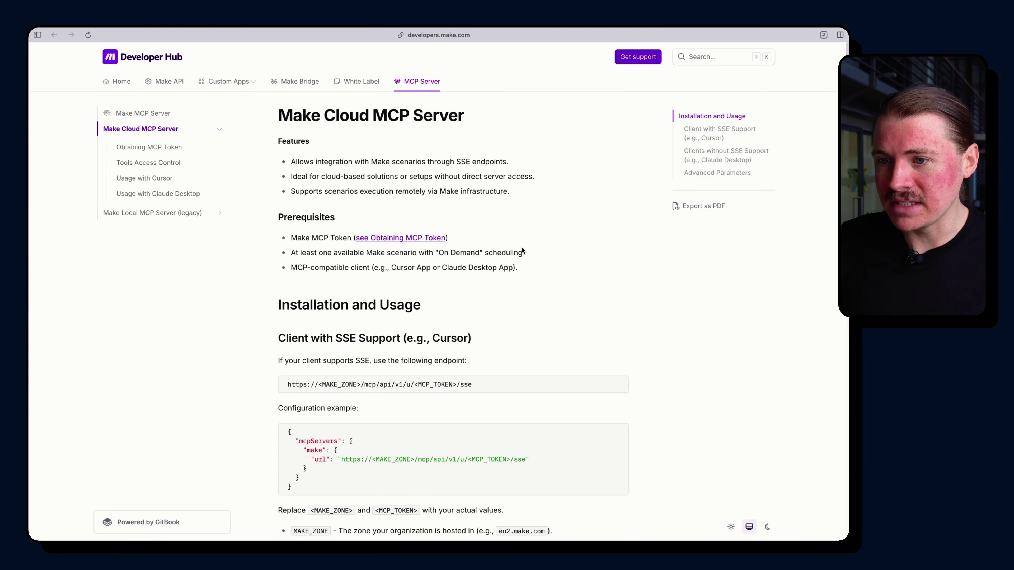
{"action": "left_click_drag", "start_coordinate": [522, 251], "coordinate": [424, 252]}
{"action": "left_click", "coordinate": [423, 249]}
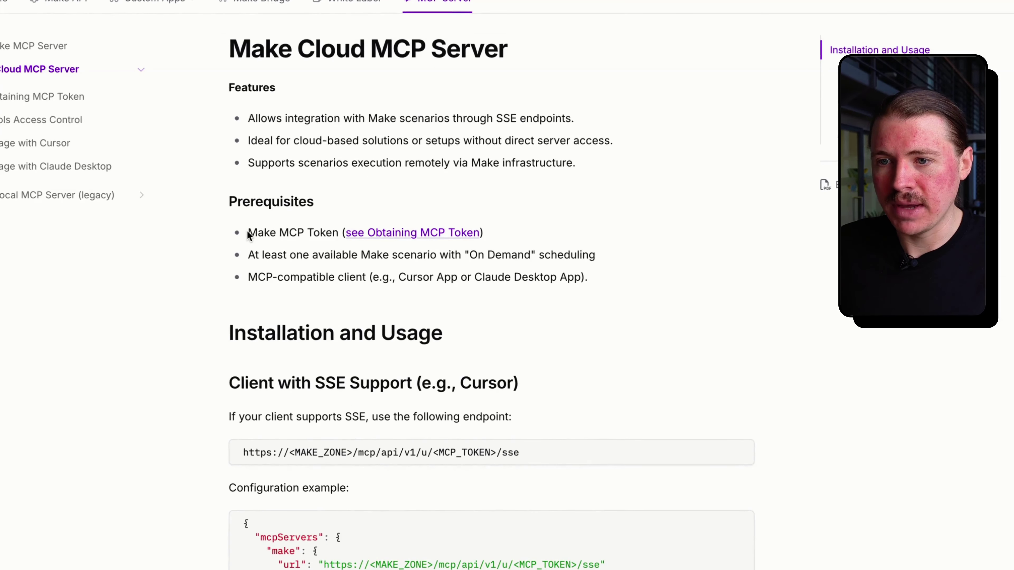
{"action": "left_click_drag", "start_coordinate": [248, 235], "coordinate": [329, 234]}
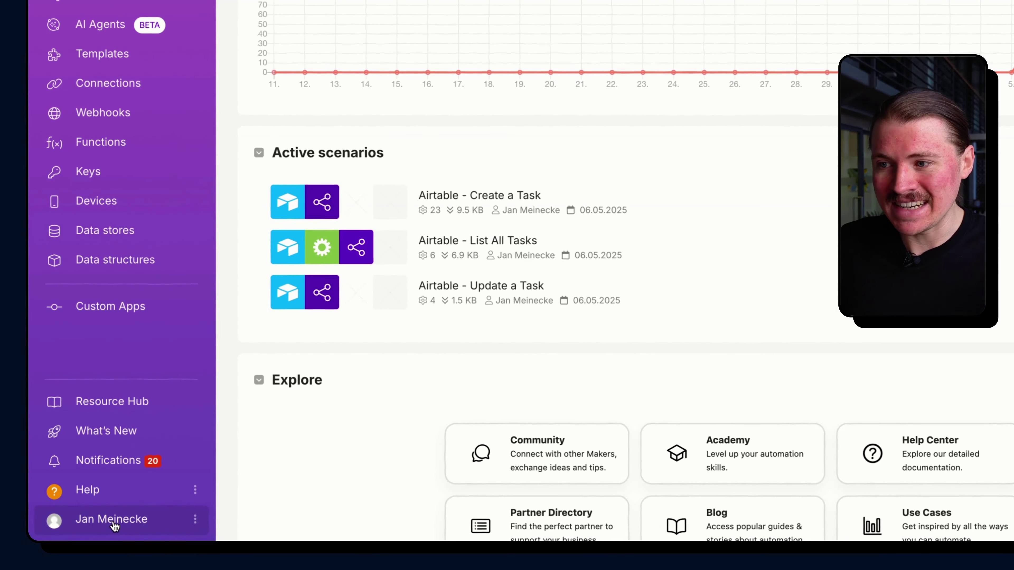
- Switch to Make and open the API / MCP access settings of the user profile
{"action": "left_click", "coordinate": [114, 527]}
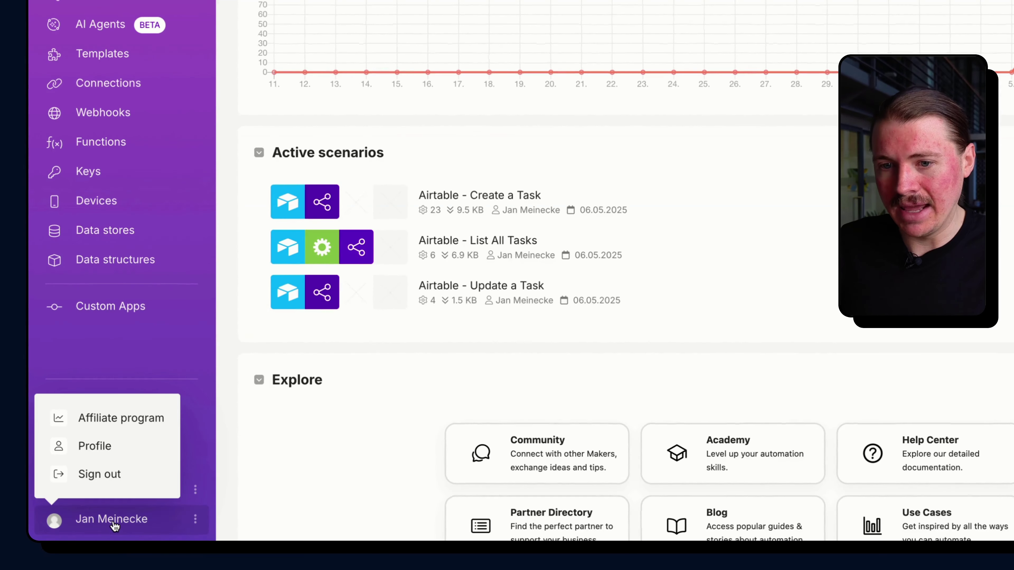
{"action": "left_click", "coordinate": [125, 447]}
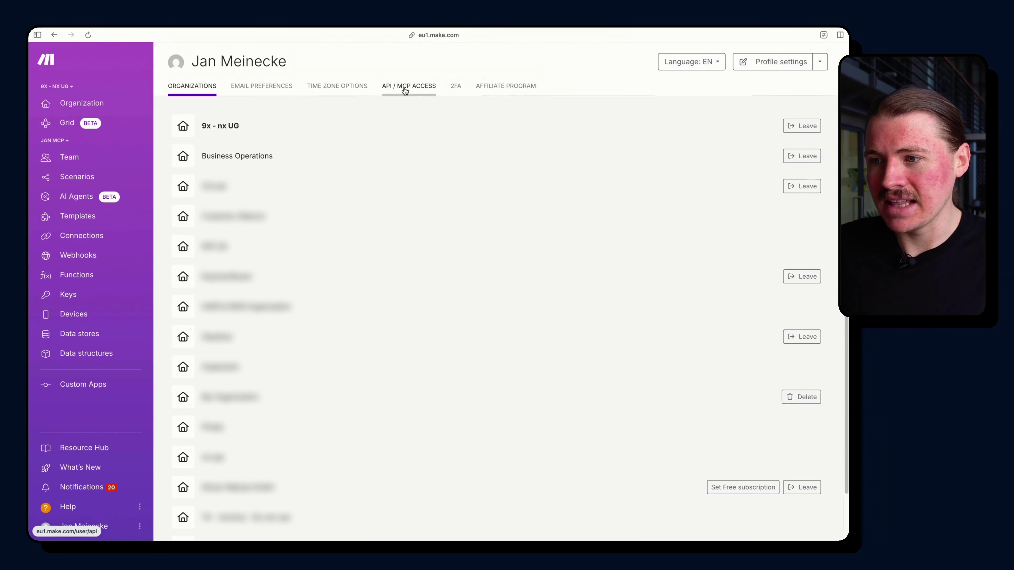
{"action": "left_click", "coordinate": [405, 87]}
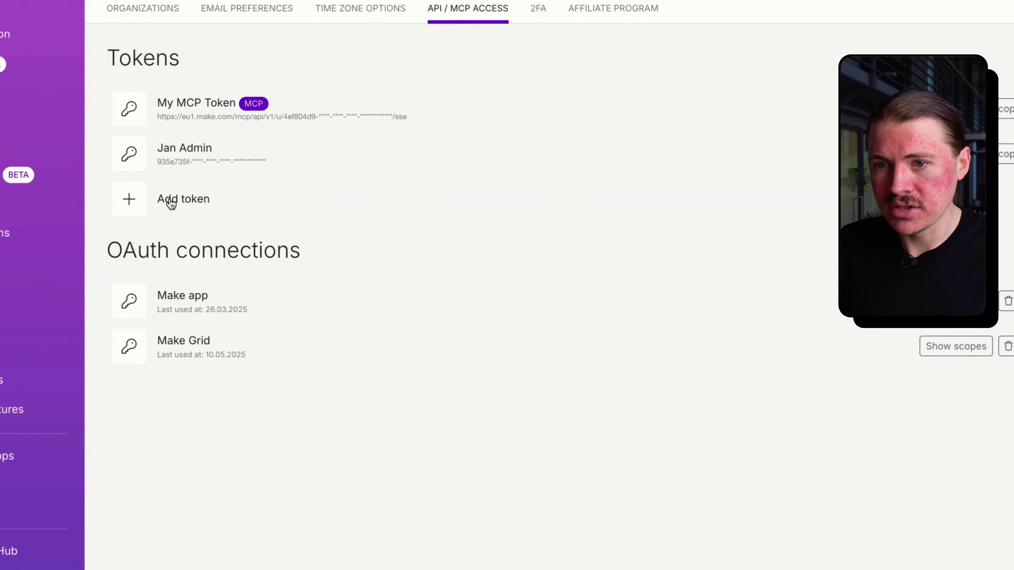
- Add an MCP Token labelled with the owner's first name followed by "Demo MCP Token" and copy its URL
{"action": "left_click", "coordinate": [205, 207]}
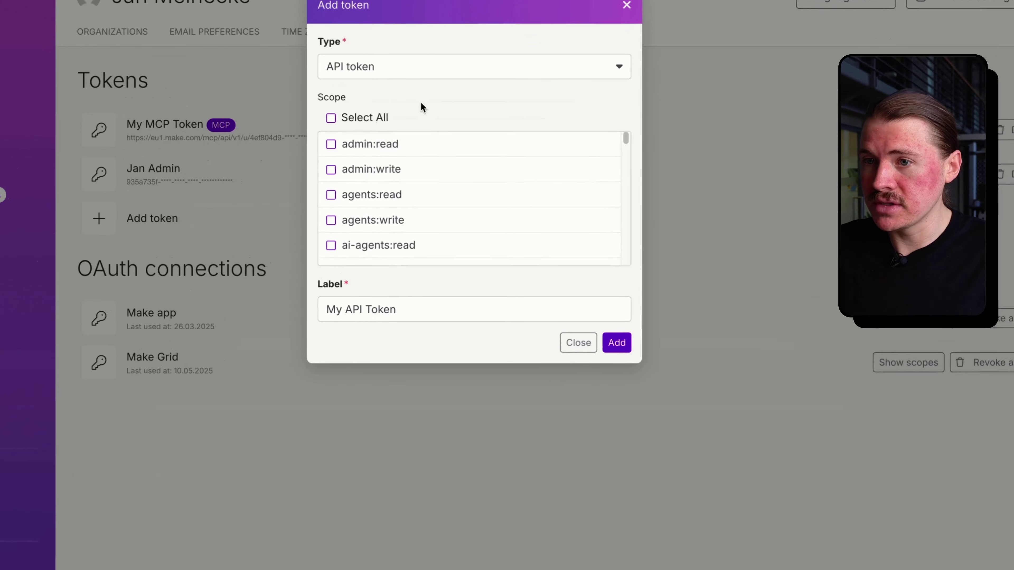
{"action": "left_click", "coordinate": [395, 71]}
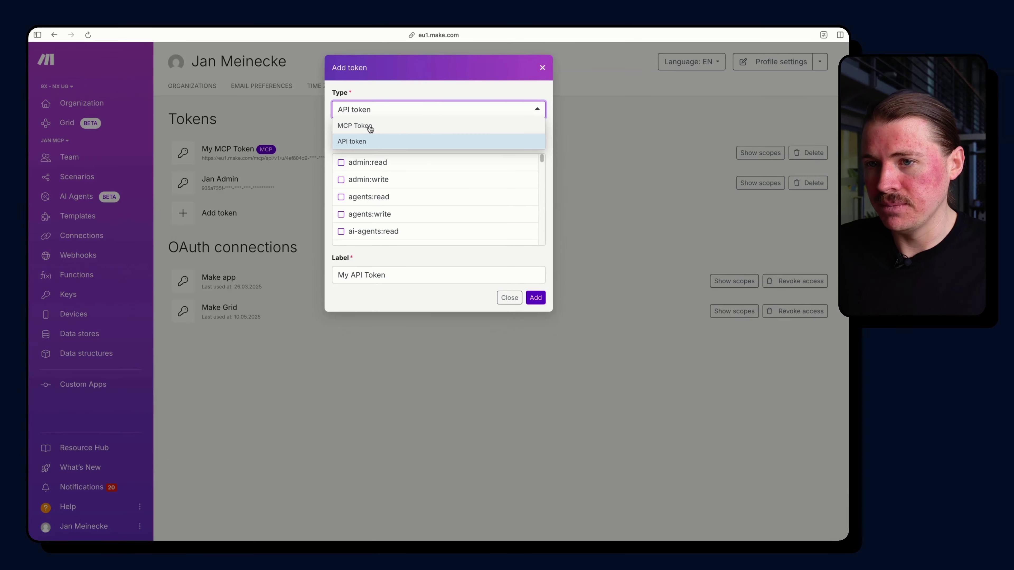
{"action": "left_click", "coordinate": [366, 127]}
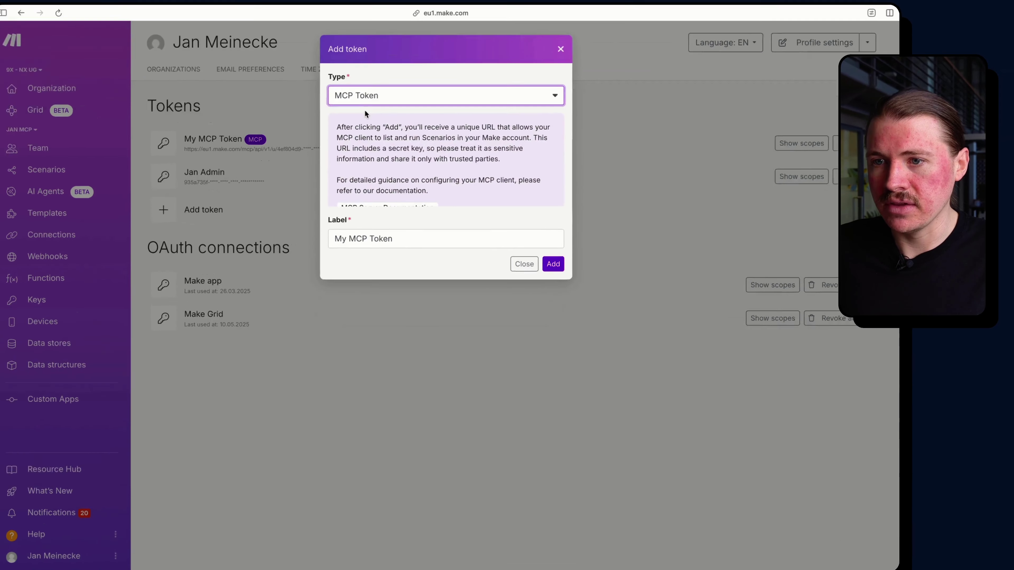
{"action": "left_click_drag", "start_coordinate": [401, 239], "coordinate": [326, 239]}
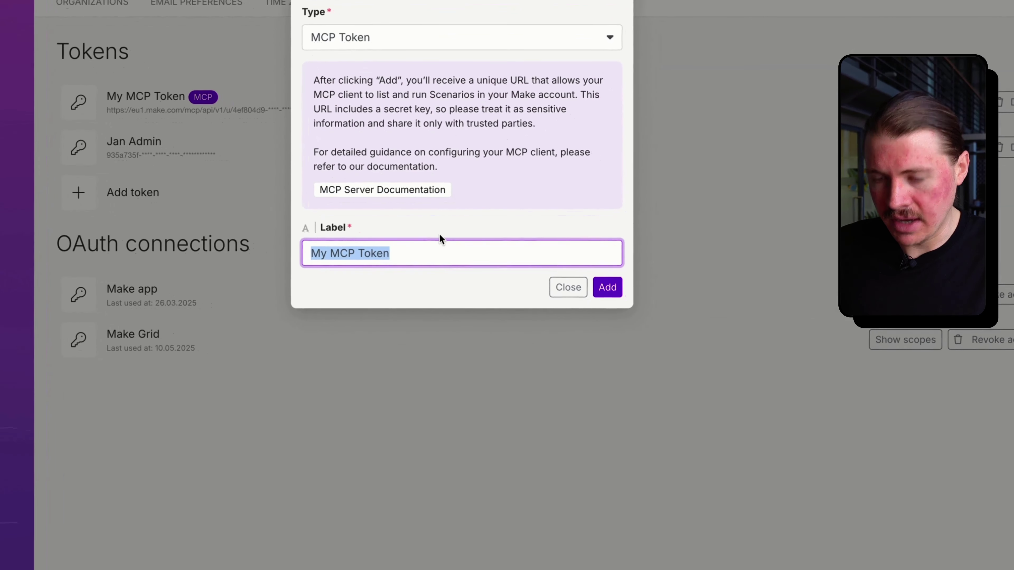
{"action": "type", "text": "Jan Demo MCP"}
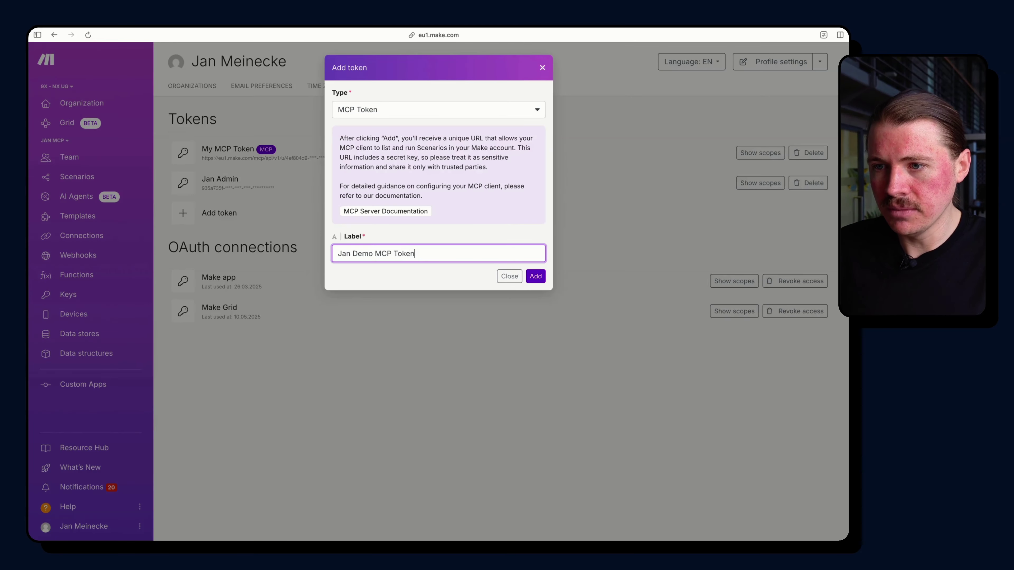
{"action": "left_click", "coordinate": [536, 276]}
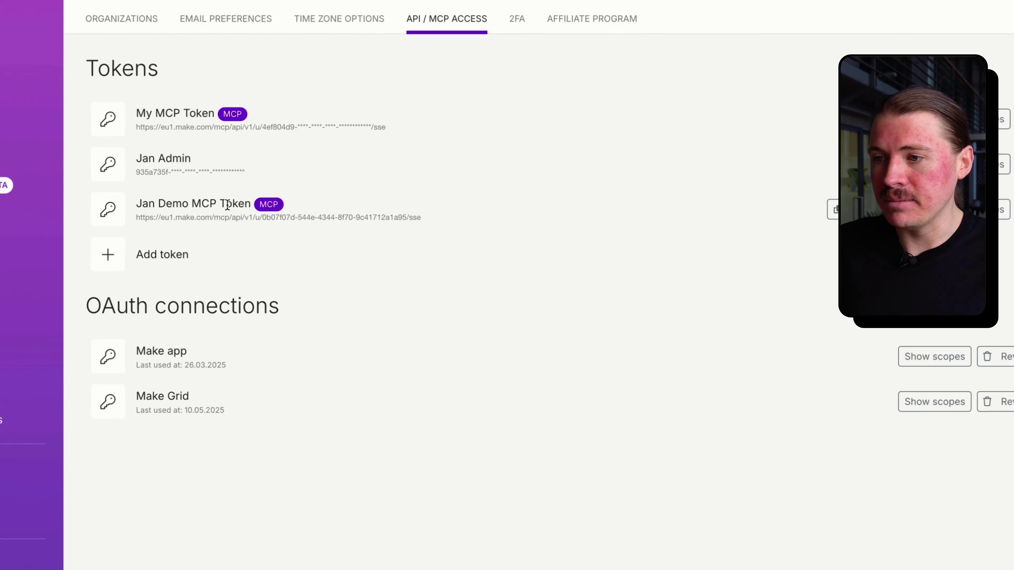
{"action": "left_click", "coordinate": [897, 212]}
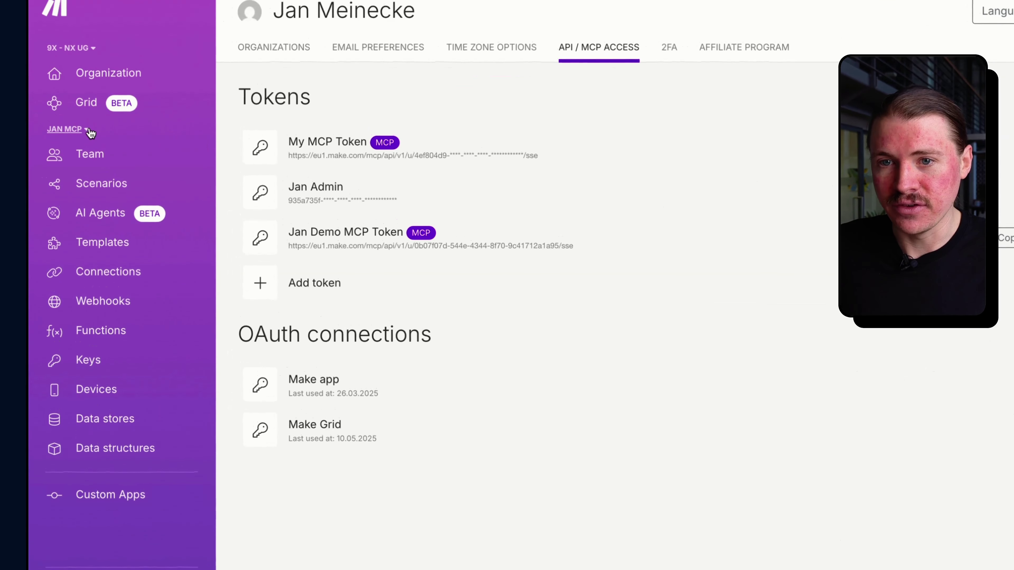
{"action": "left_click", "coordinate": [89, 130]}
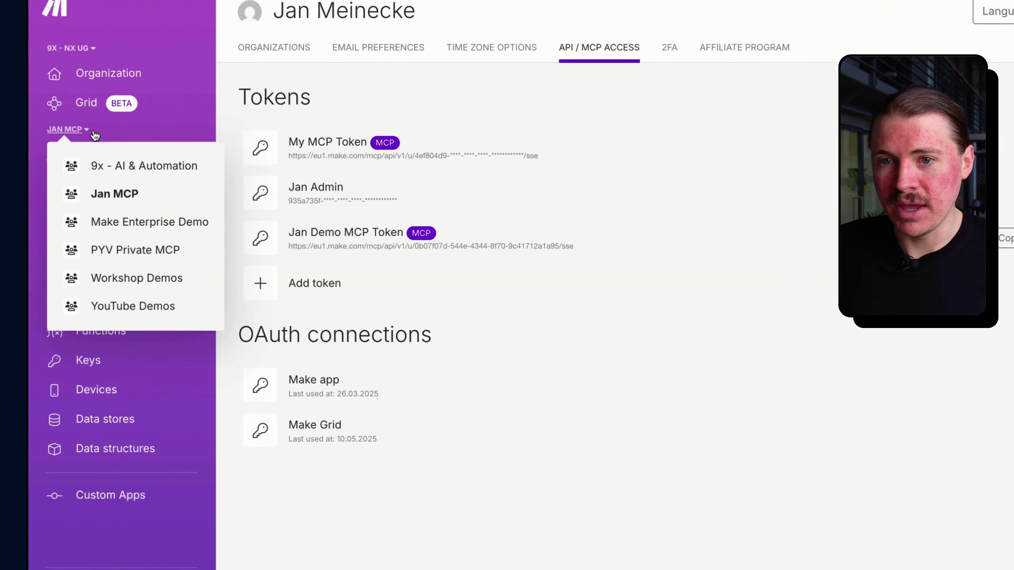
{"action": "left_click", "coordinate": [86, 50]}
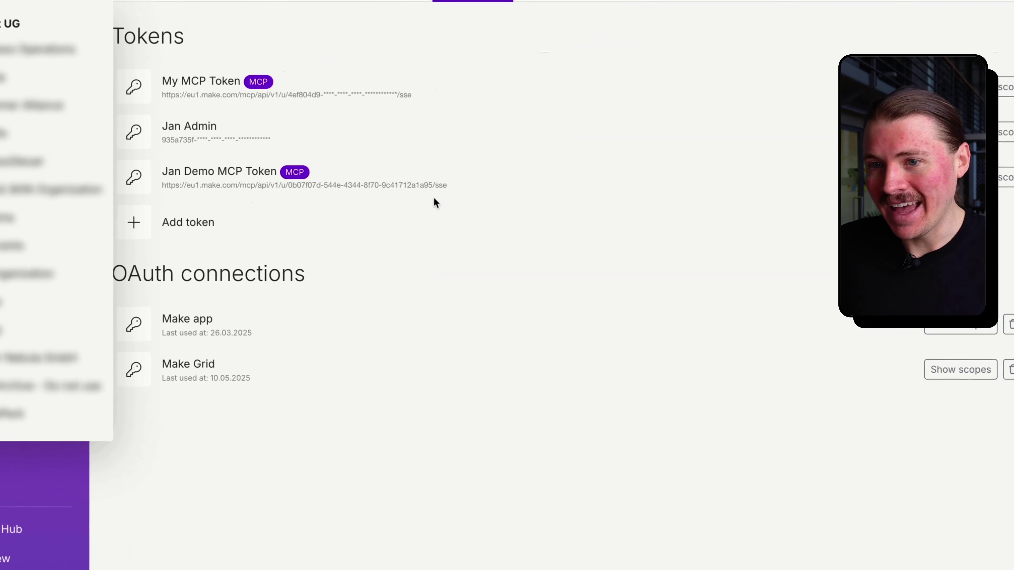
{"action": "left_click", "coordinate": [558, 189]}
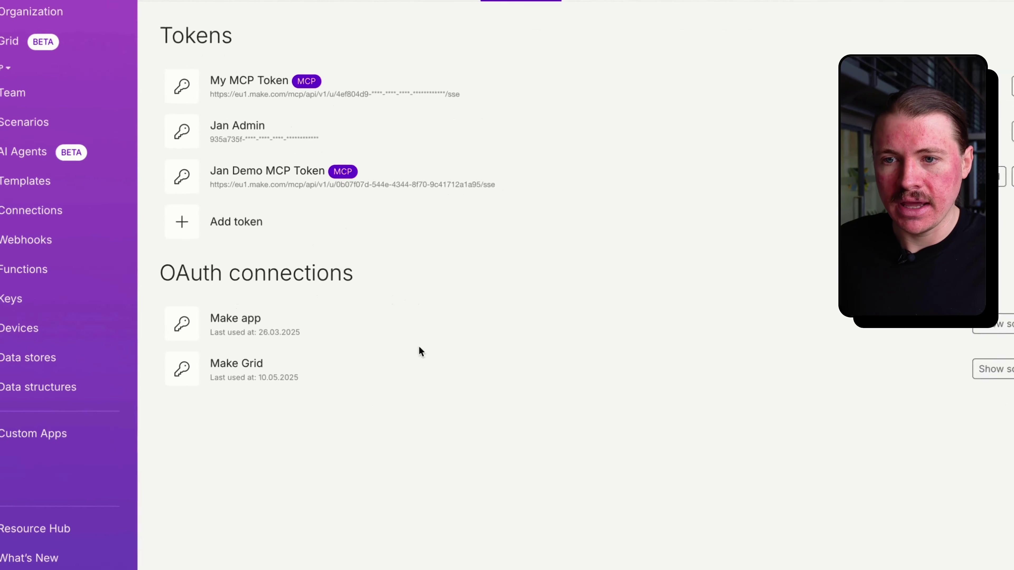
- Switch to Claude and open the account menu
{"action": "mouse_move", "coordinate": [28, 249]}
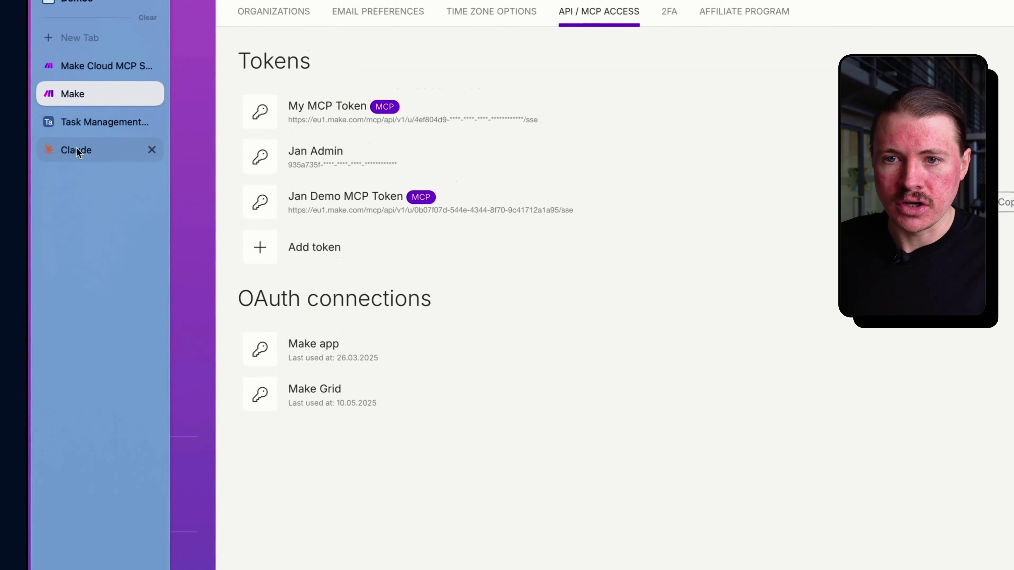
{"action": "left_click", "coordinate": [79, 154]}
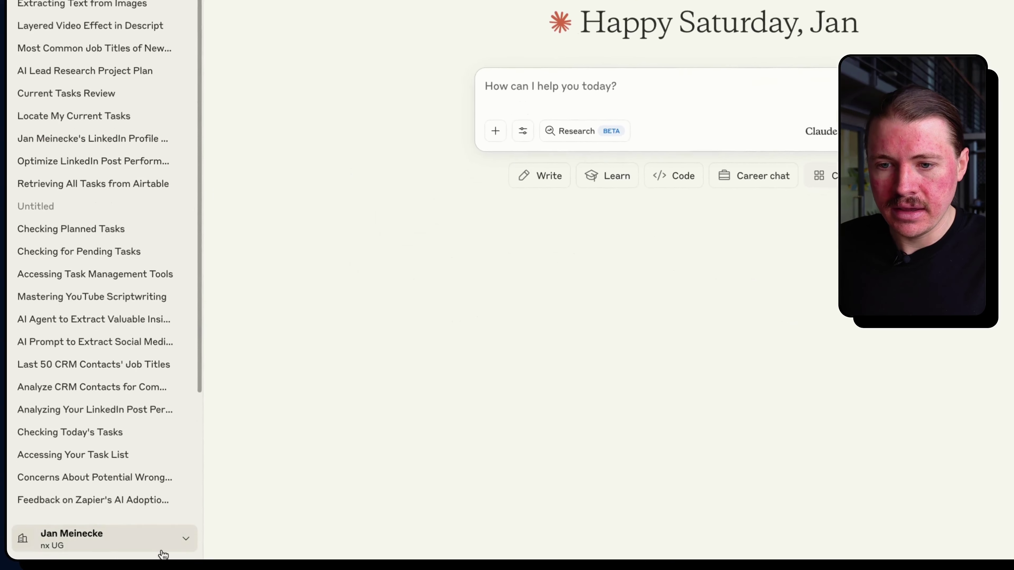
{"action": "left_click", "coordinate": [181, 534]}
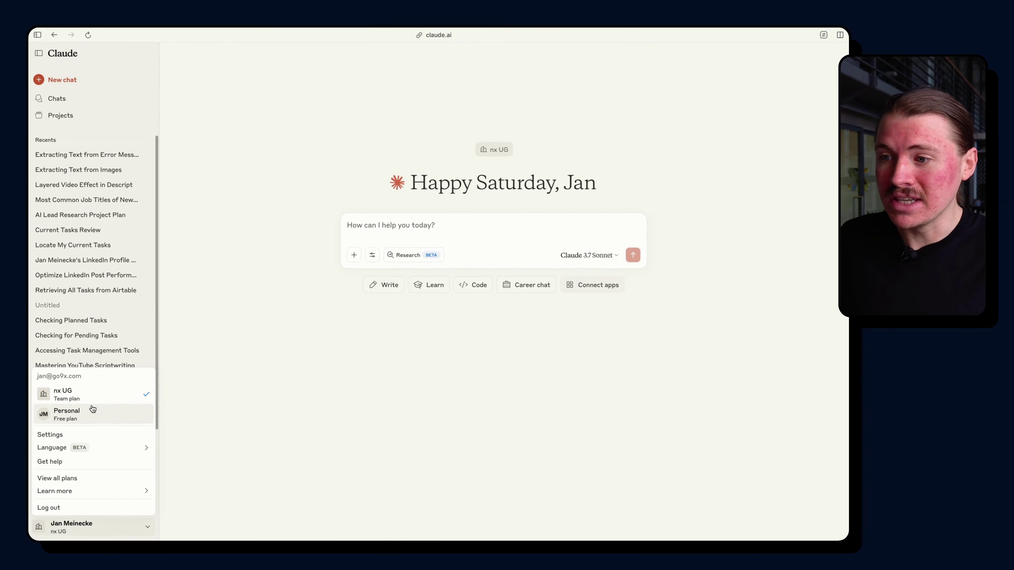
- Return to the Make Cloud MCP Server documentation and examine the setup instructions for clients with and without SSE support
{"action": "mouse_move", "coordinate": [28, 235]}
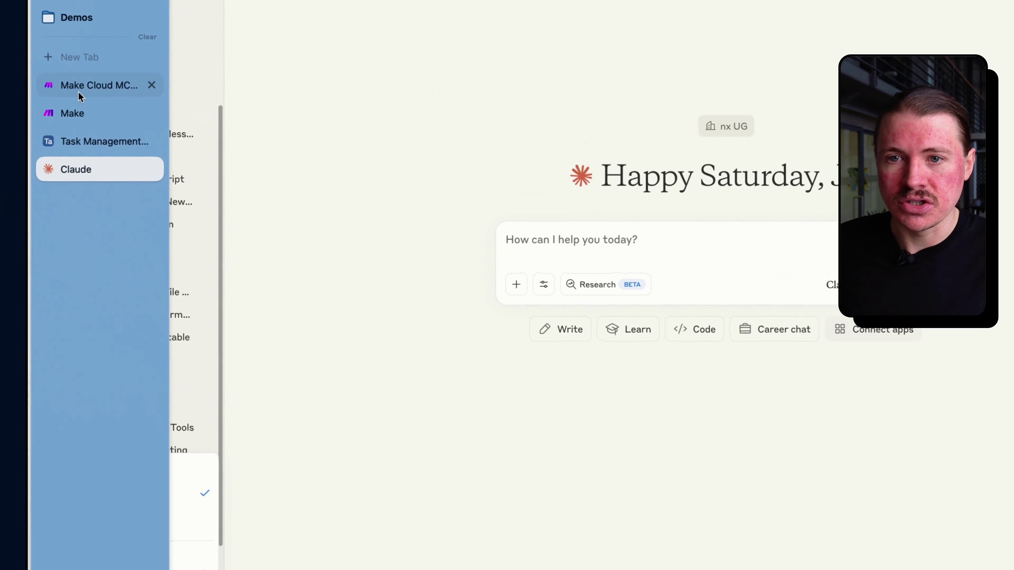
{"action": "left_click", "coordinate": [76, 58]}
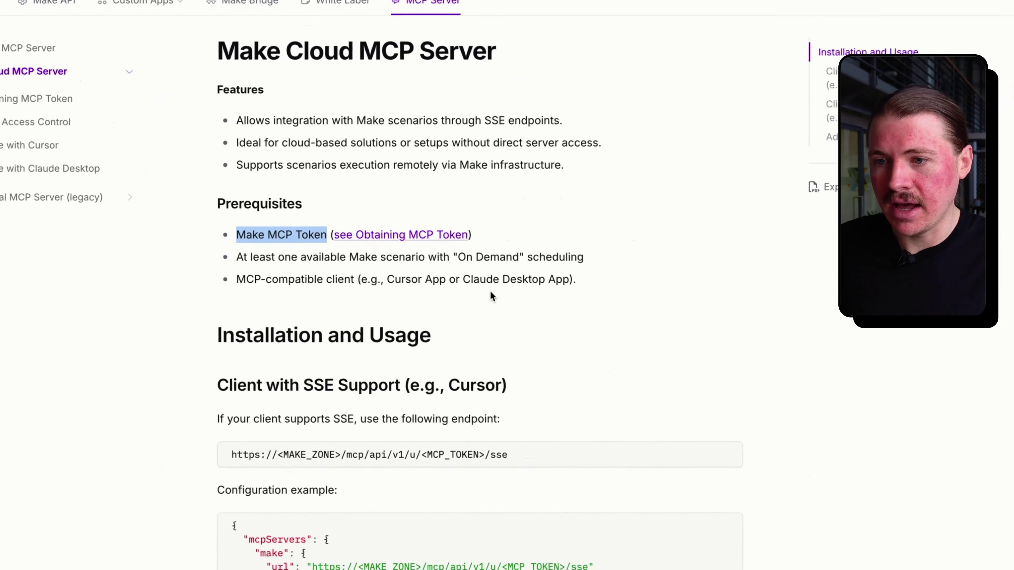
{"action": "scroll", "coordinate": [492, 296], "scroll_direction": "down", "scroll_amount": 4}
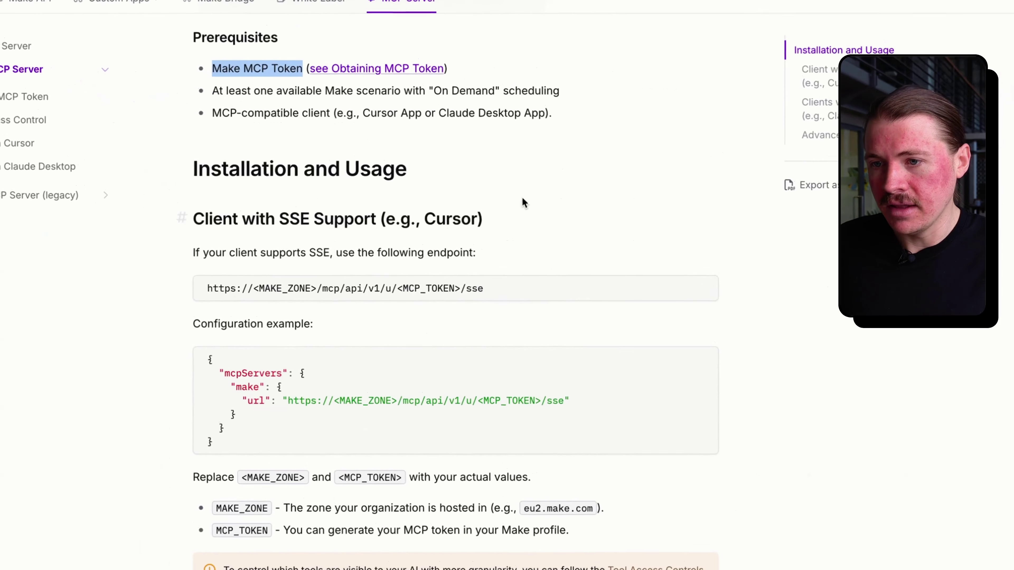
{"action": "scroll", "coordinate": [522, 204], "scroll_direction": "up", "scroll_amount": 4}
{"action": "scroll", "coordinate": [555, 256], "scroll_direction": "down", "scroll_amount": 4}
{"action": "scroll", "coordinate": [553, 264], "scroll_direction": "down", "scroll_amount": 10}
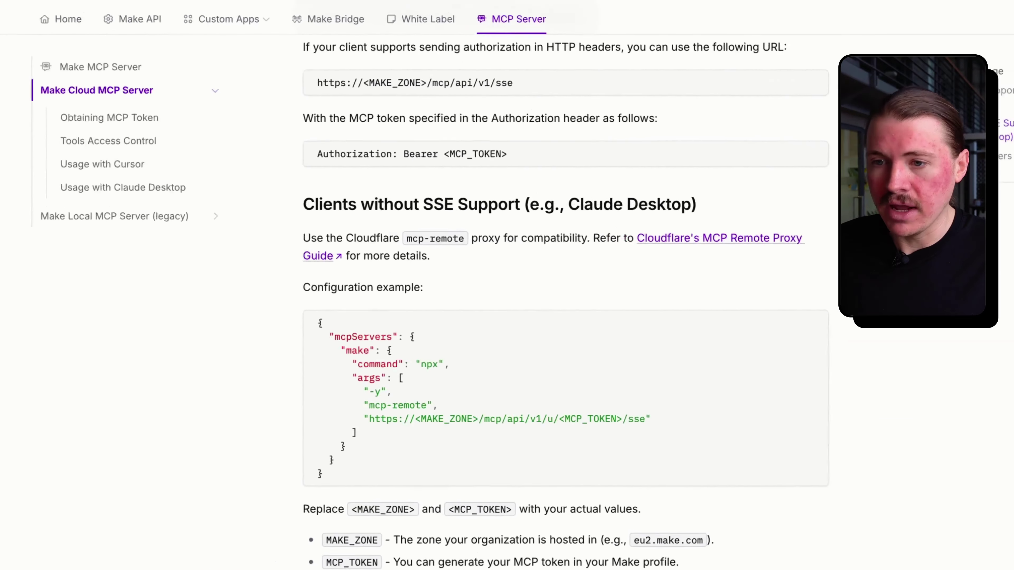
- Switch back to Claude and start adding a custom integration in the Integrations settings
{"action": "left_click", "coordinate": [67, 173]}
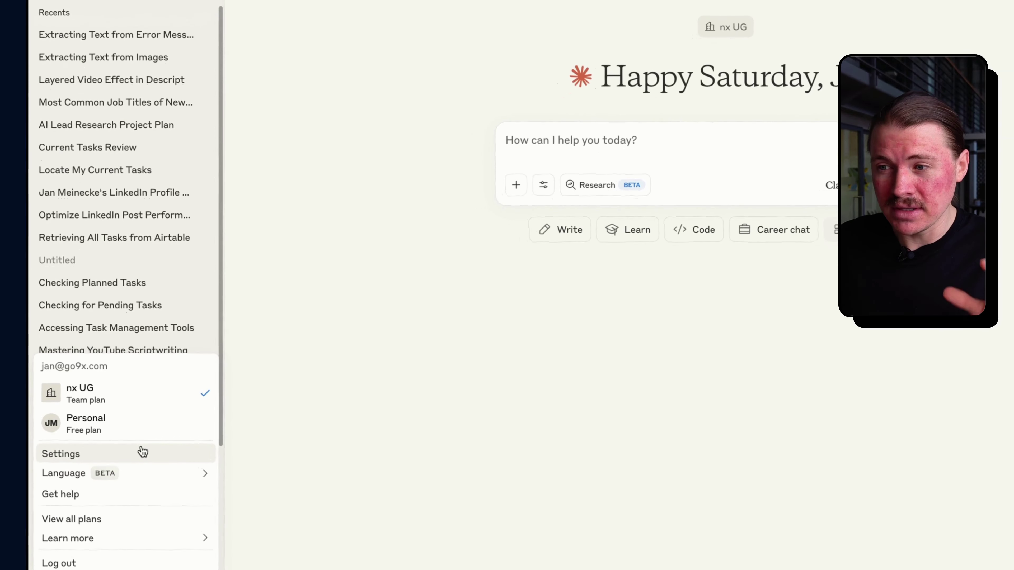
{"action": "left_click", "coordinate": [71, 461]}
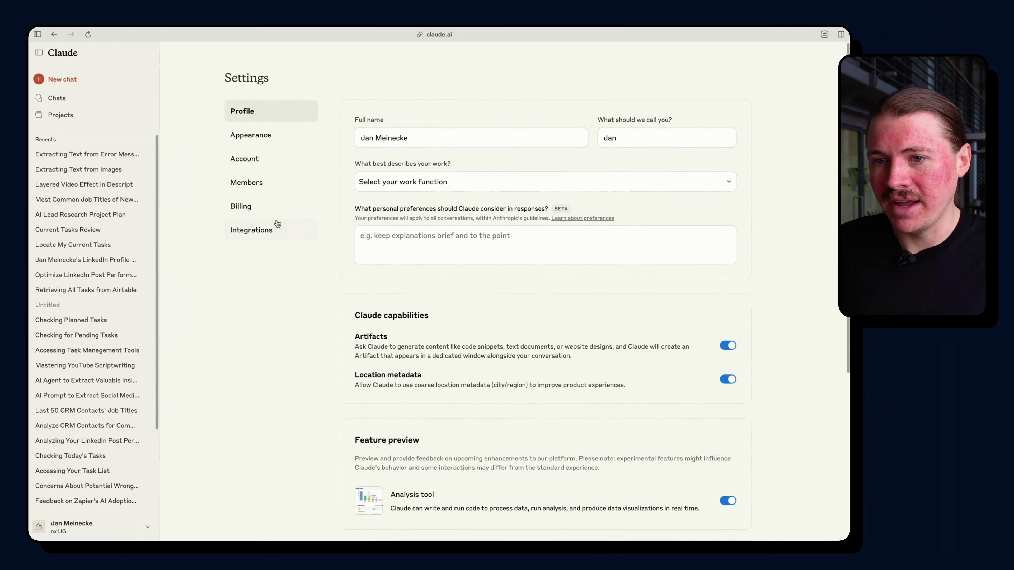
{"action": "left_click", "coordinate": [270, 233]}
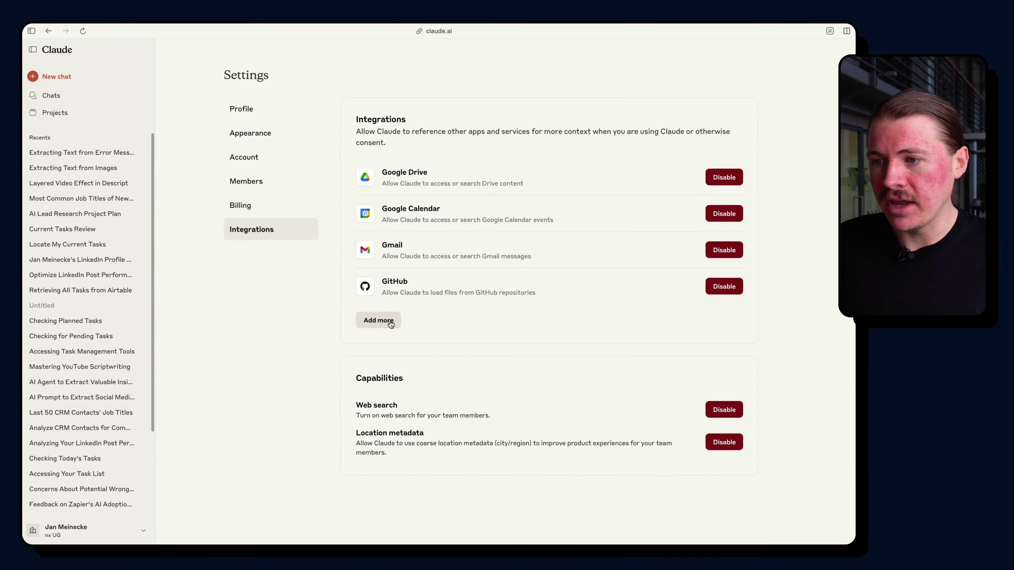
{"action": "left_click", "coordinate": [391, 322]}
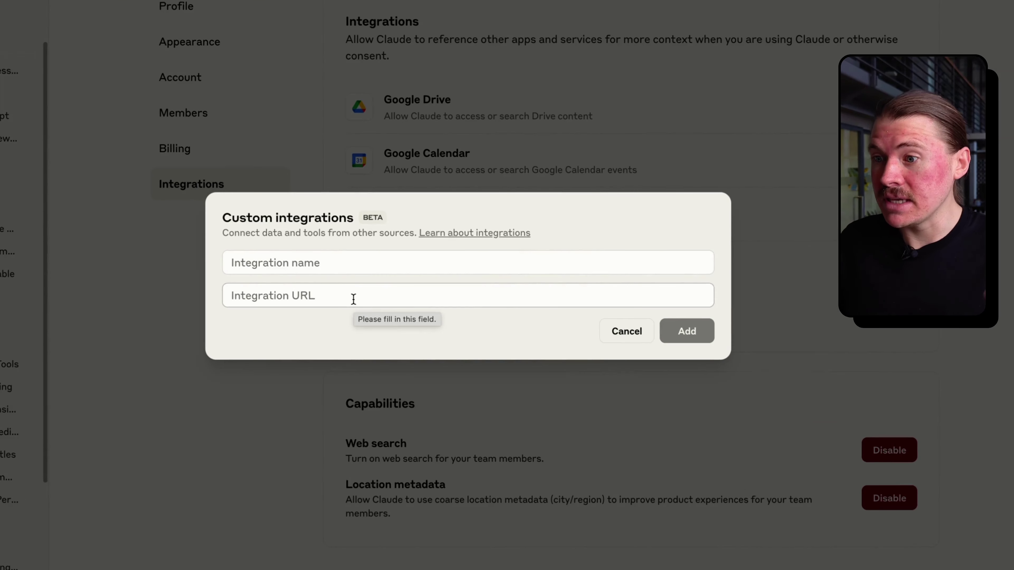
- Enter the MCP token URL as the integration URL and name the custom integration "Make MCP"
{"action": "left_click", "coordinate": [354, 295]}
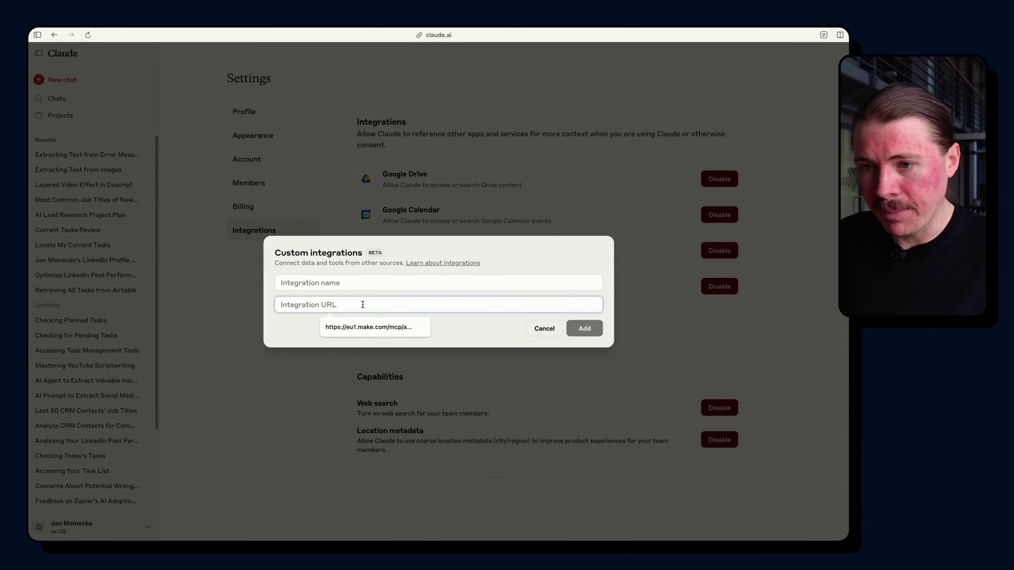
{"action": "left_click", "coordinate": [368, 327]}
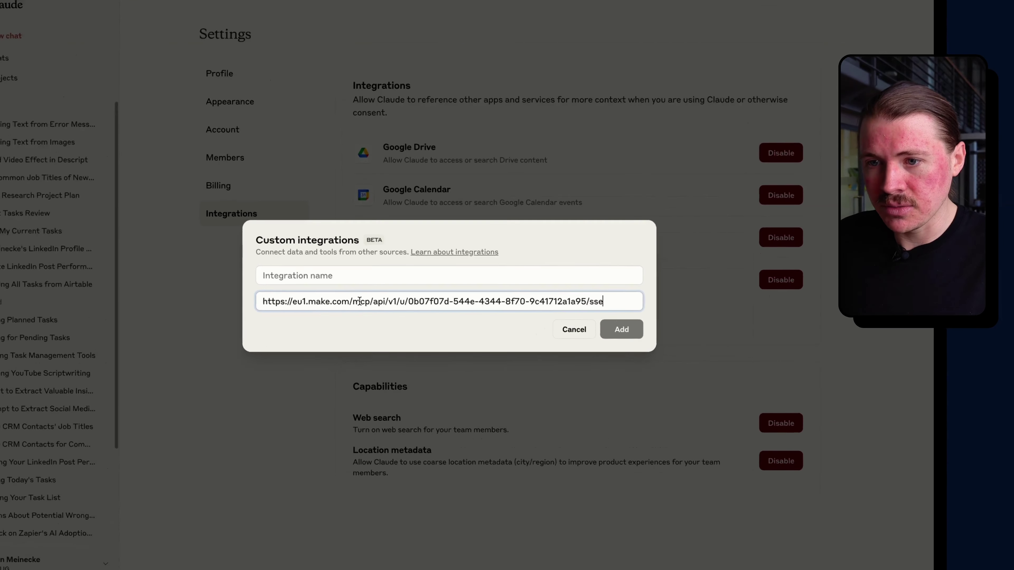
{"action": "left_click", "coordinate": [356, 282]}
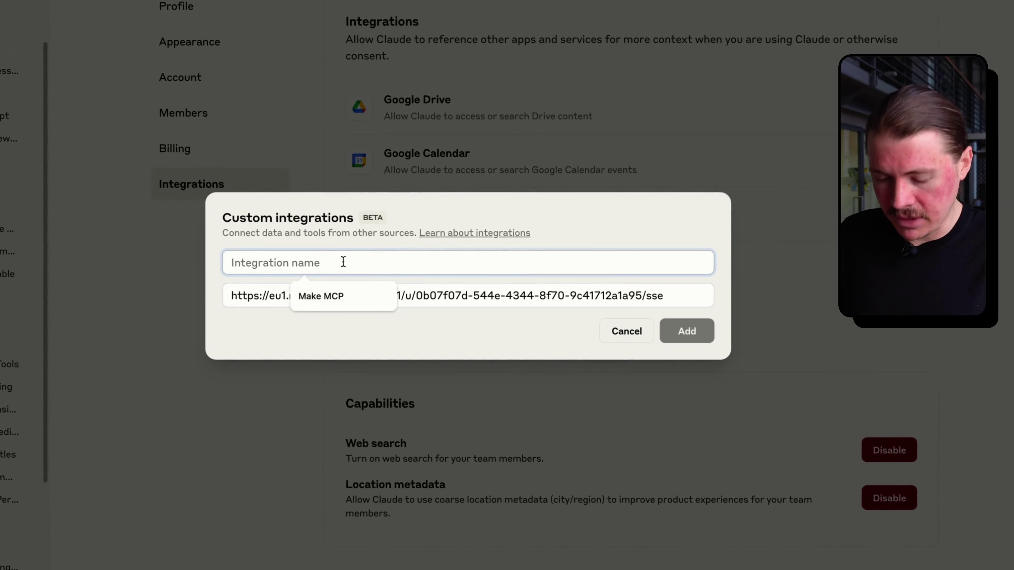
{"action": "type", "text": "Make MCP"}
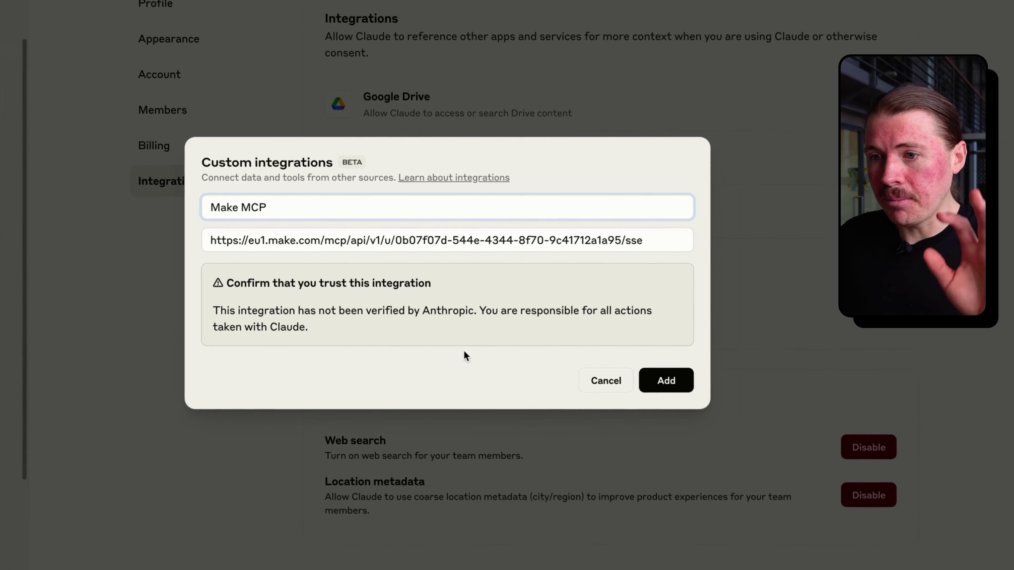
{"action": "left_click", "coordinate": [486, 356]}
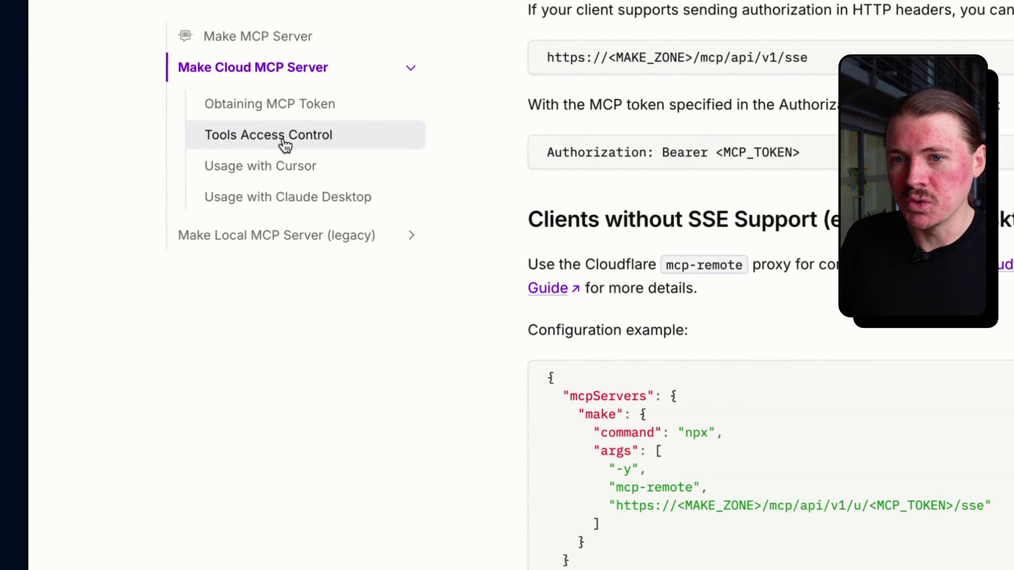
- Return to the Make documentation and examine the organization-, team- and scenario-level URL parameters under Tools Access Control
{"action": "left_click", "coordinate": [285, 142]}
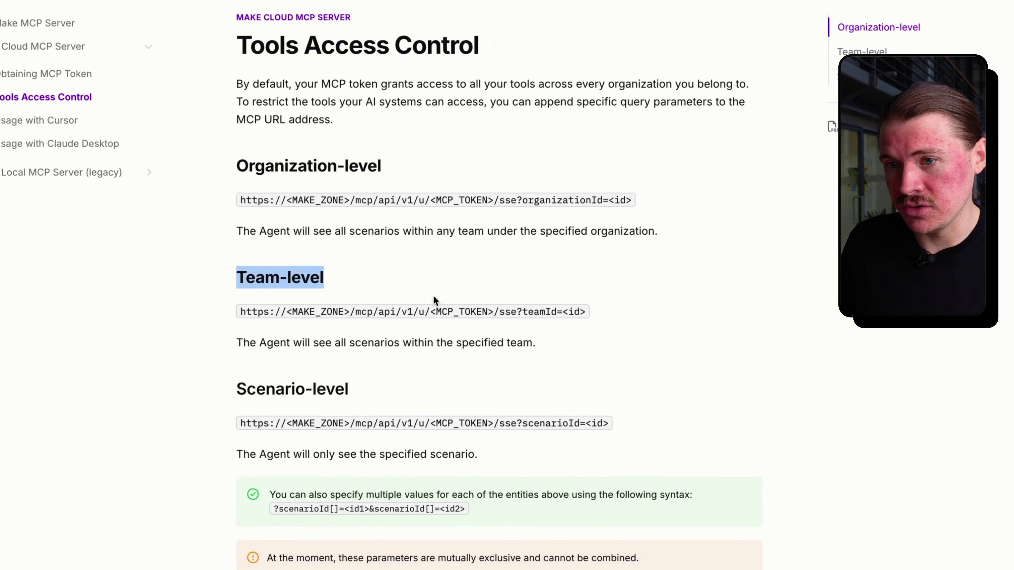
{"action": "left_click_drag", "start_coordinate": [356, 181], "coordinate": [212, 181]}
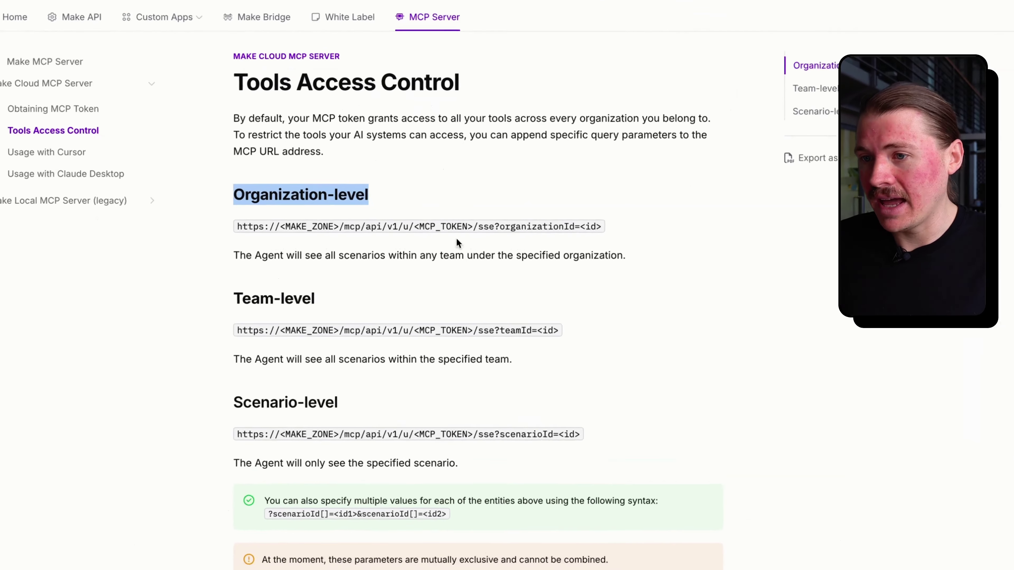
{"action": "left_click_drag", "start_coordinate": [469, 232], "coordinate": [509, 231]}
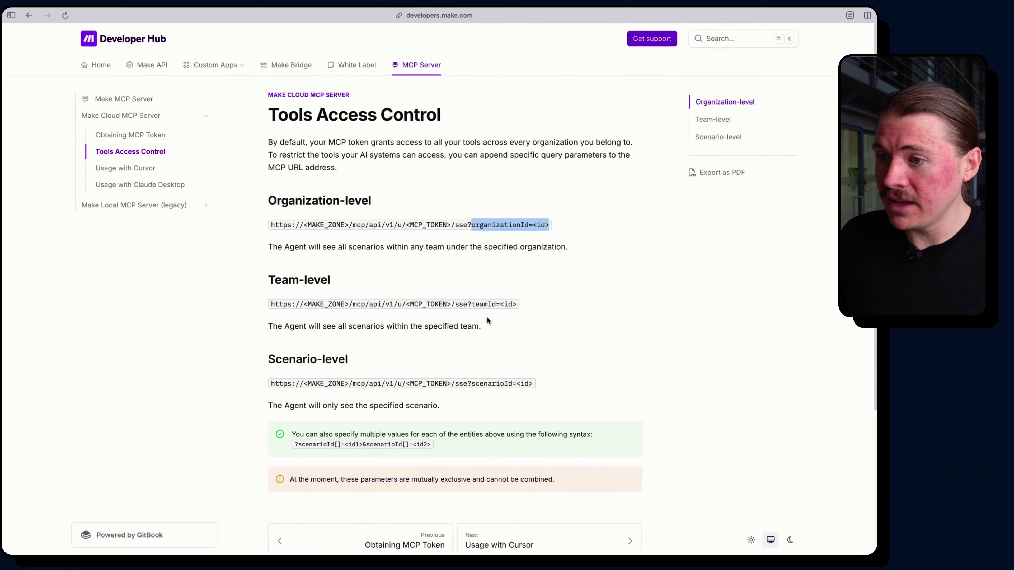
{"action": "left_click_drag", "start_coordinate": [468, 305], "coordinate": [549, 296]}
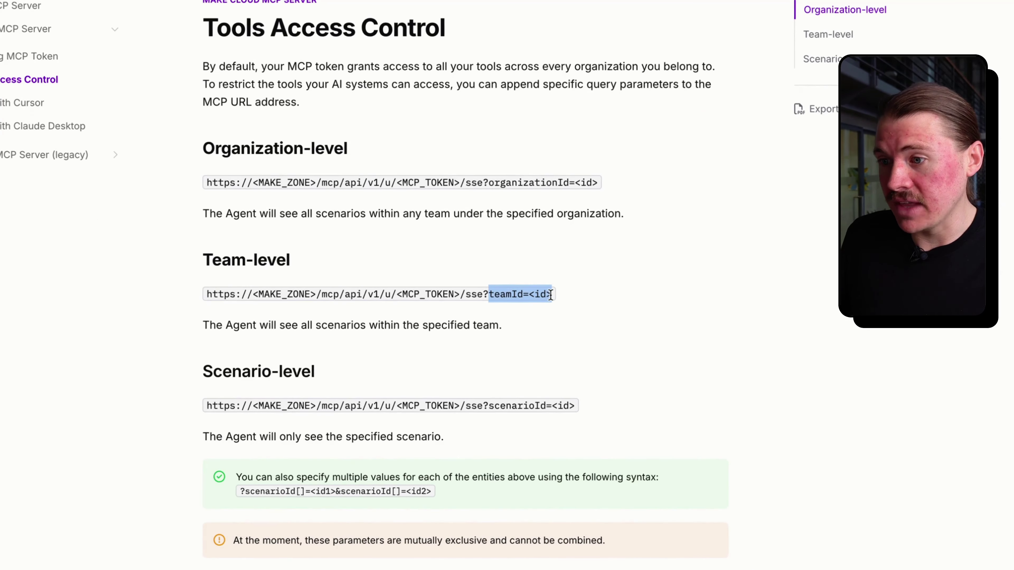
{"action": "left_click_drag", "start_coordinate": [261, 372], "coordinate": [311, 373]}
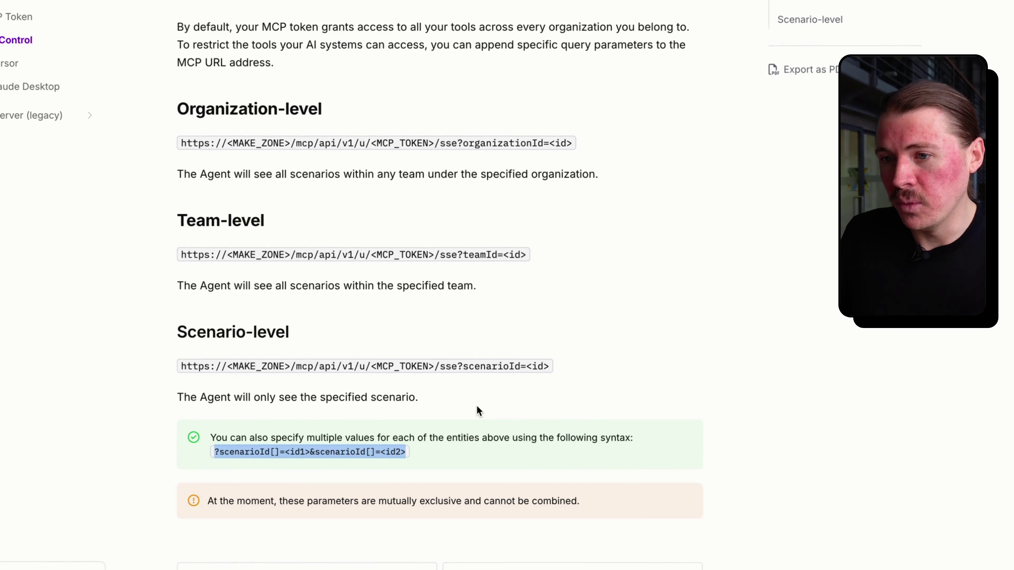
{"action": "left_click", "coordinate": [439, 318]}
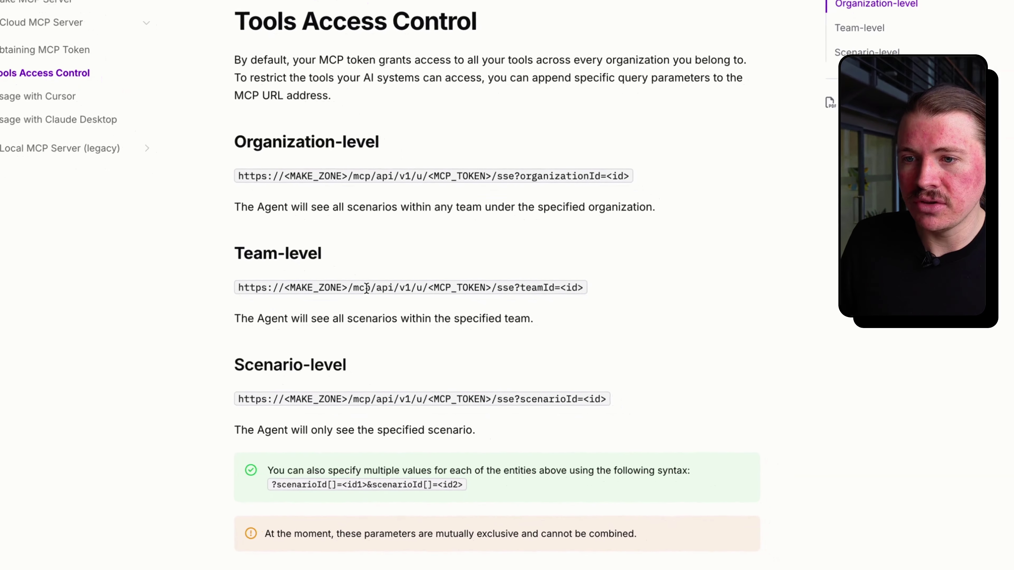
- Copy "?teamId=<id>" from the Team-level example and append it to the integration URL in Claude
{"action": "mouse_move", "coordinate": [0, 147]}
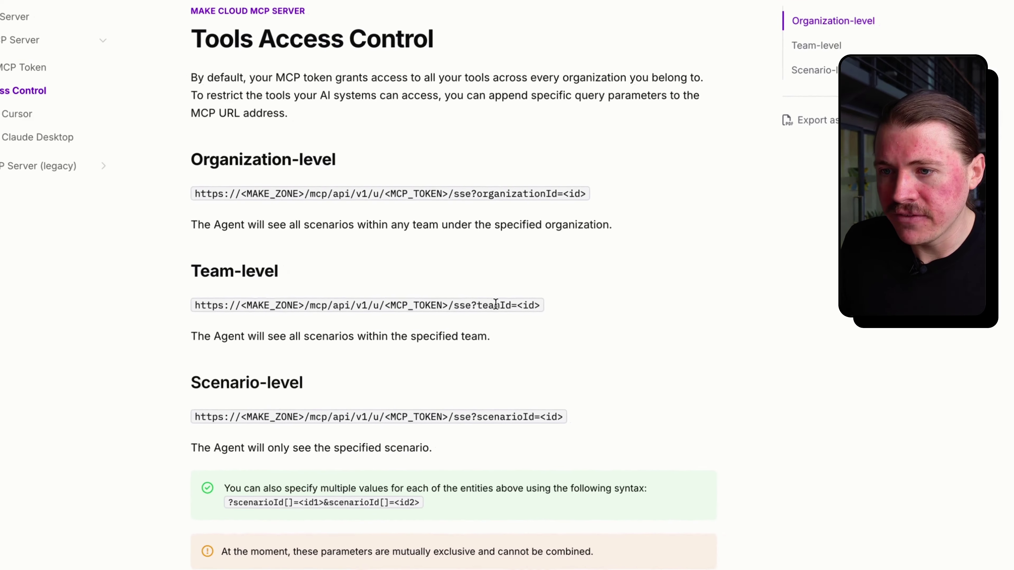
{"action": "left_click_drag", "start_coordinate": [683, 322], "coordinate": [709, 323]}
{"action": "left_click_drag", "start_coordinate": [484, 306], "coordinate": [518, 306]}
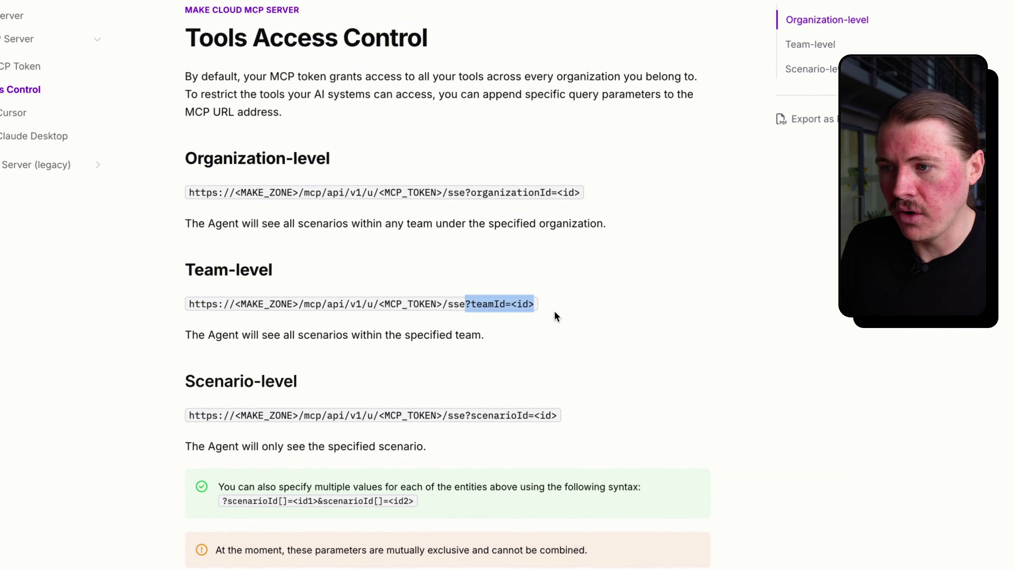
{"action": "left_click", "coordinate": [60, 130]}
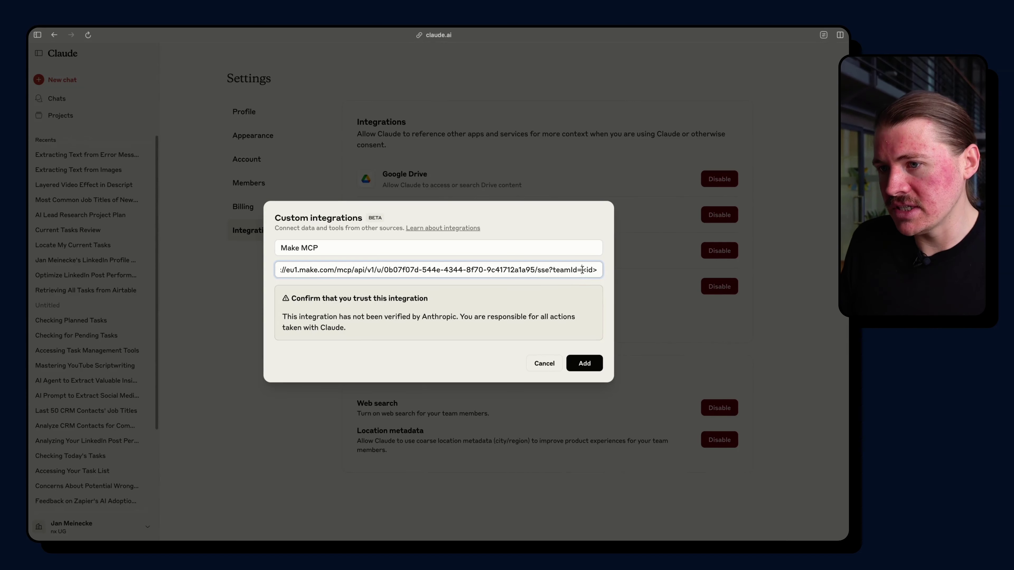
{"action": "left_click_drag", "start_coordinate": [582, 270], "coordinate": [600, 270]}
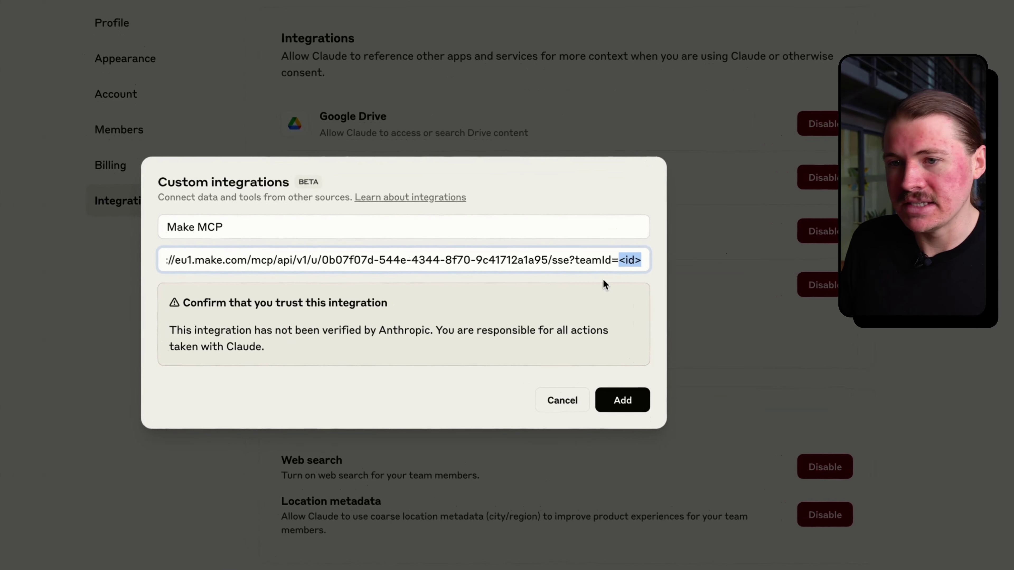
- Switch to Make and look through the scenarios and dashboard of the owner's MCP team
{"action": "left_click", "coordinate": [91, 107]}
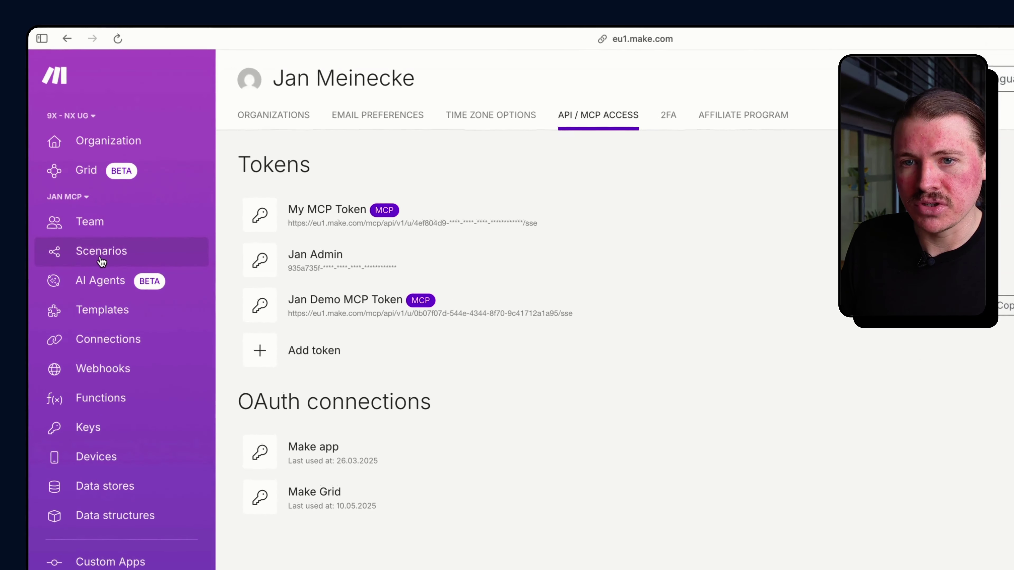
{"action": "left_click", "coordinate": [102, 261]}
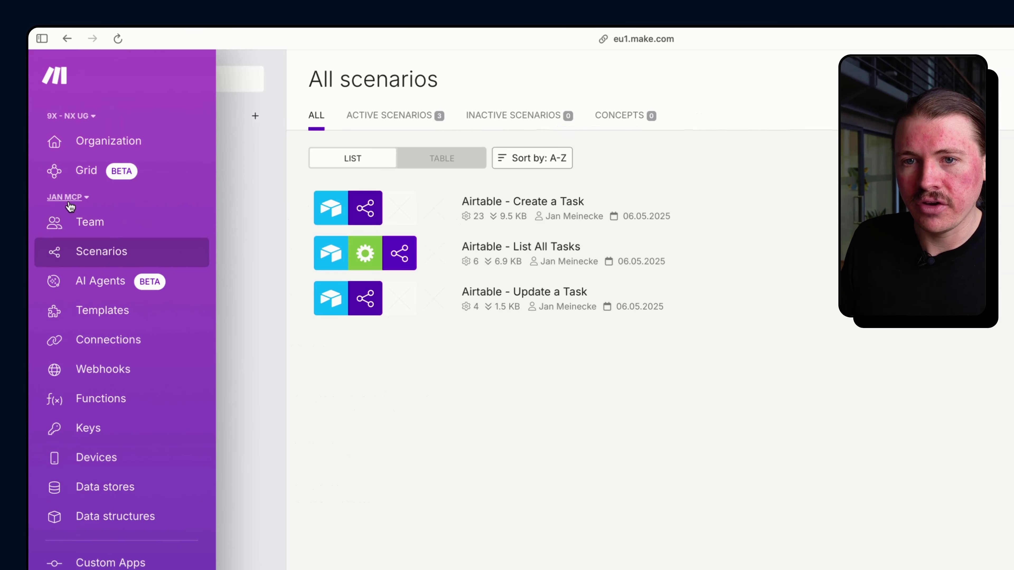
{"action": "left_click", "coordinate": [70, 207]}
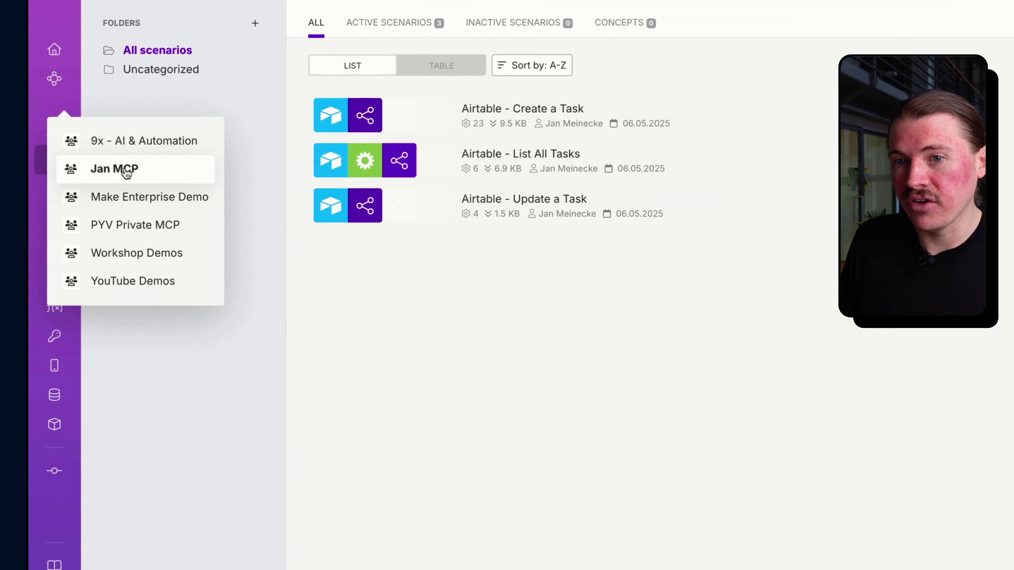
{"action": "left_click", "coordinate": [132, 177]}
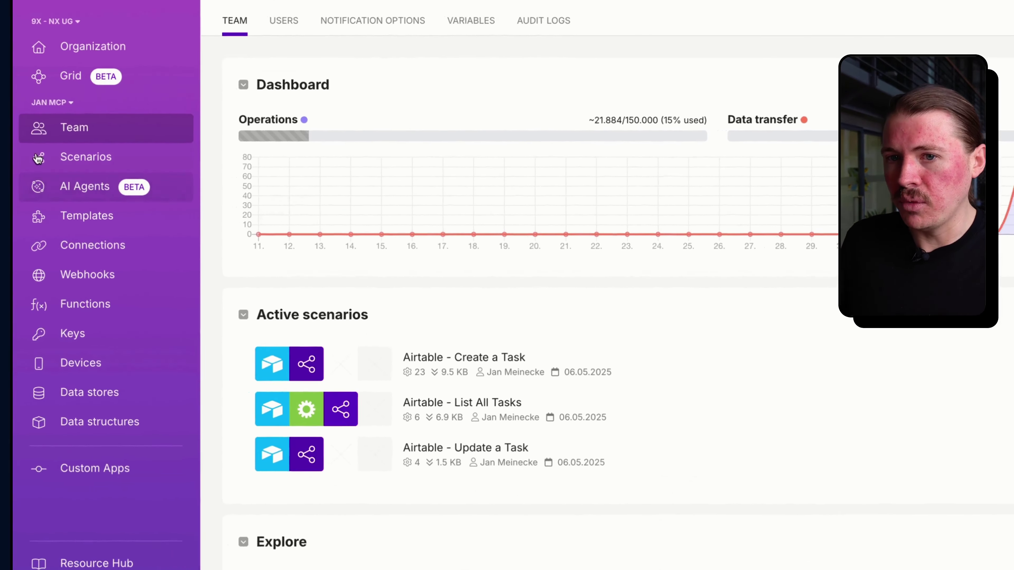
{"action": "left_click", "coordinate": [38, 159]}
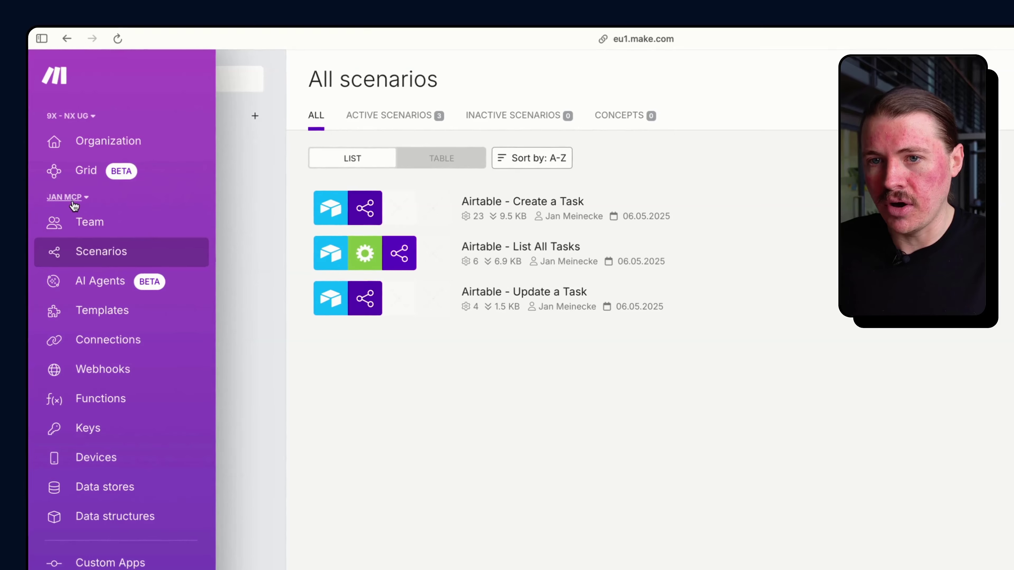
- Open the MCP team's dashboard and copy the team ID from the page address
{"action": "left_click", "coordinate": [46, 201]}
{"action": "left_click", "coordinate": [86, 186]}
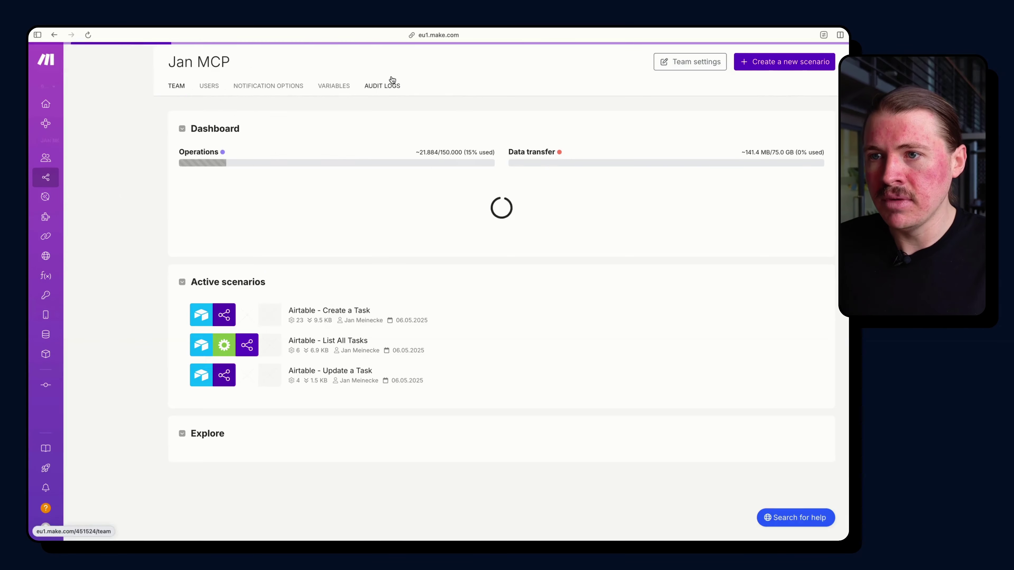
{"action": "left_click", "coordinate": [444, 35]}
{"action": "left_click_drag", "start_coordinate": [268, 225], "coordinate": [374, 226]}
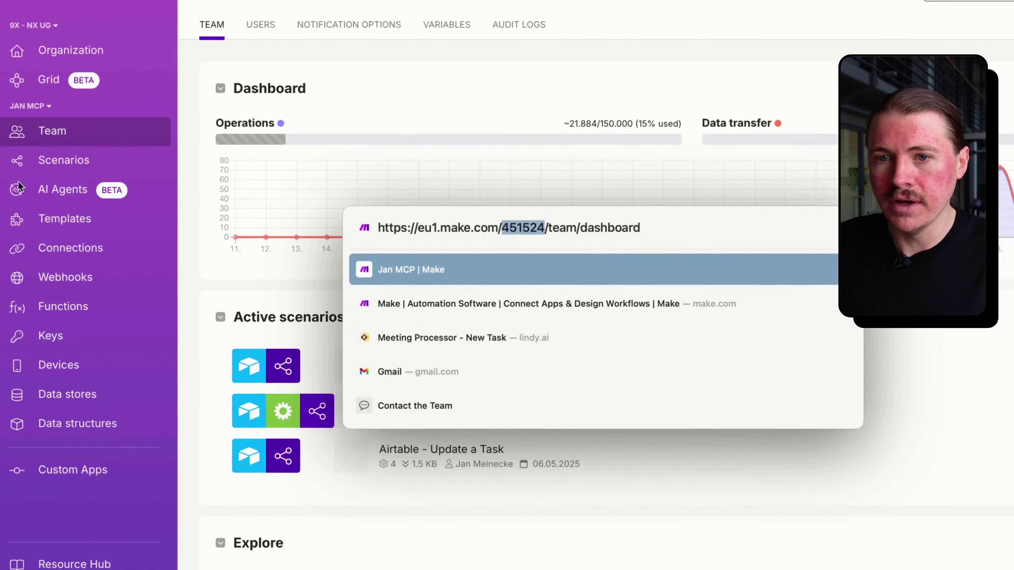
- Switch to Claude, replace the "<id>" placeholder in the integration URL with the copied team ID, and add the integration
{"action": "mouse_move", "coordinate": [27, 199]}
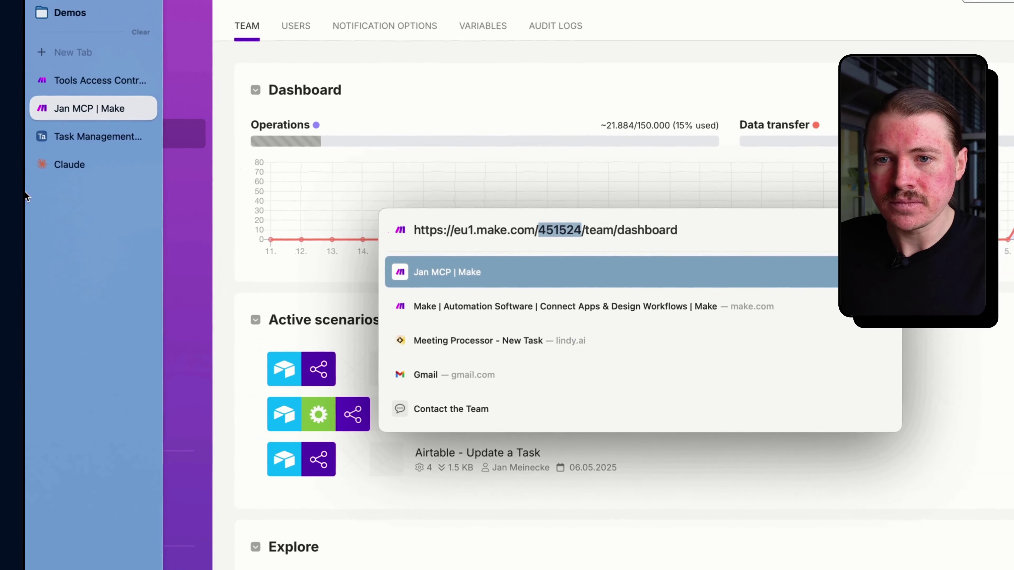
{"action": "left_click", "coordinate": [91, 161]}
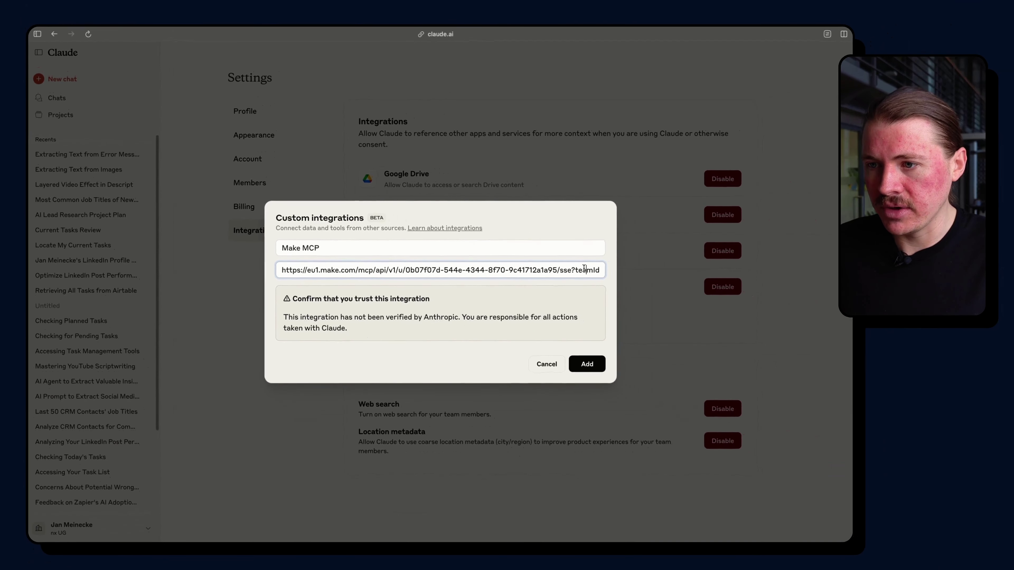
{"action": "left_click", "coordinate": [585, 270]}
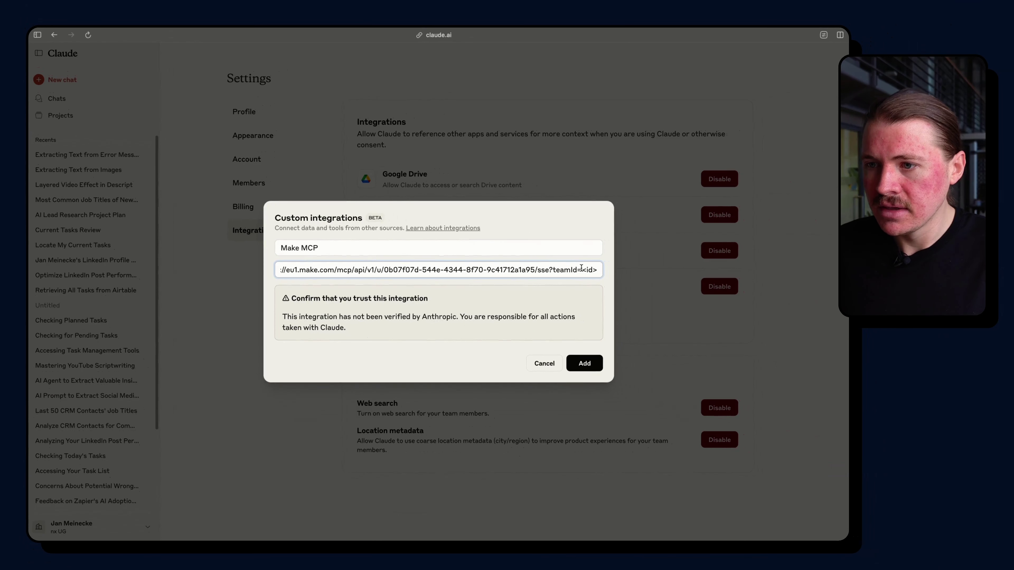
{"action": "left_click_drag", "start_coordinate": [582, 270], "coordinate": [601, 272]}
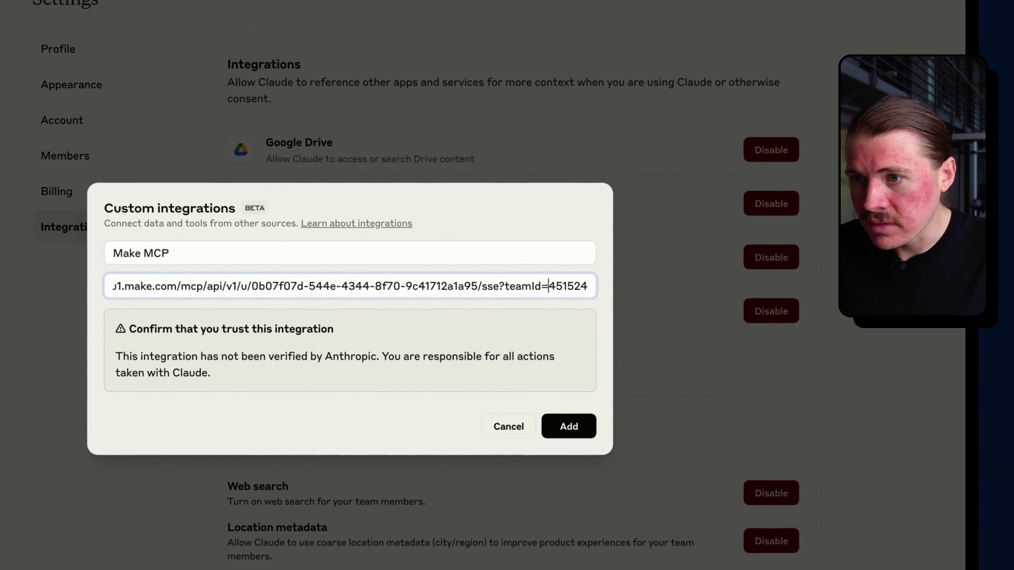
{"action": "left_click", "coordinate": [598, 370]}
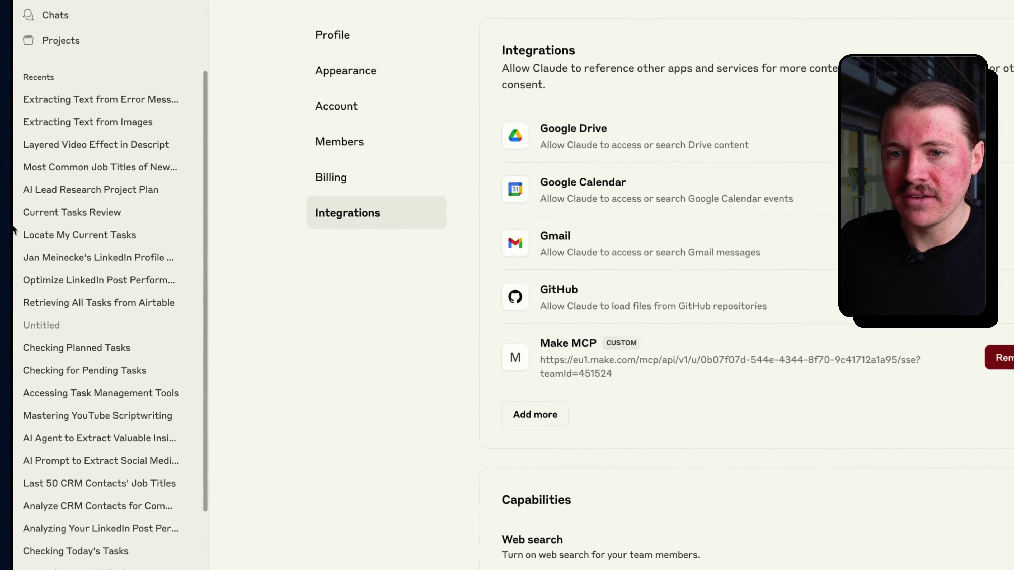
- Switch to the Airtable task management base and review its tasks, due dates and statuses
{"action": "mouse_move", "coordinate": [10, 236]}
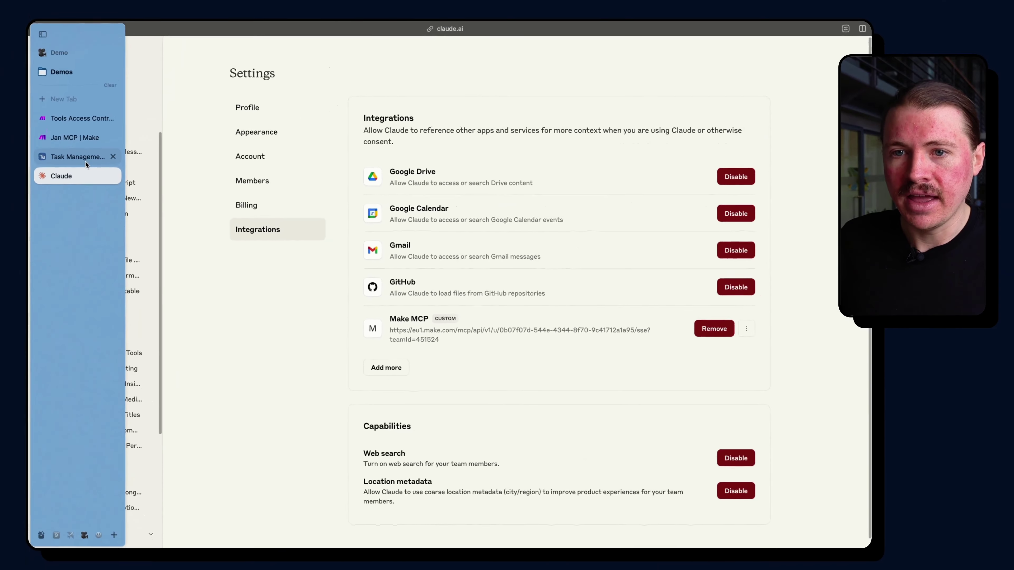
{"action": "left_click", "coordinate": [77, 99]}
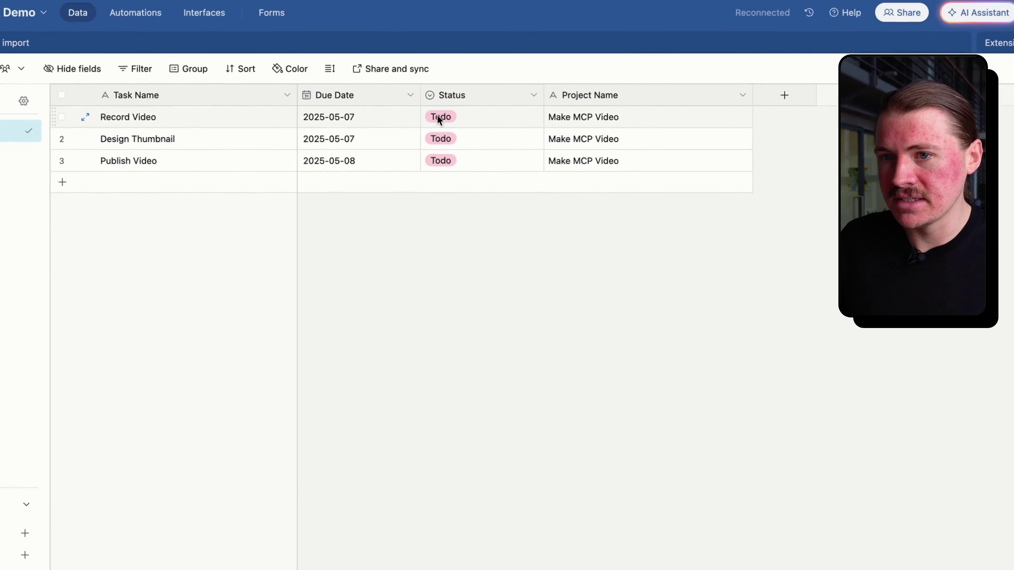
- Return to Make, open the "Airtable - Create a Task" scenario for editing, and check its schedule setting
{"action": "mouse_move", "coordinate": [8, 224]}
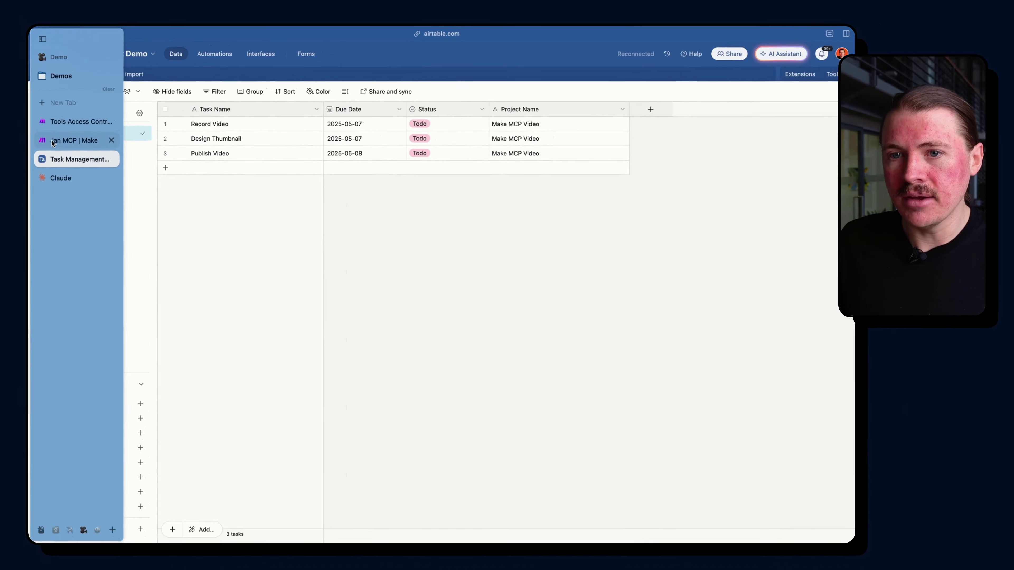
{"action": "left_click", "coordinate": [53, 142]}
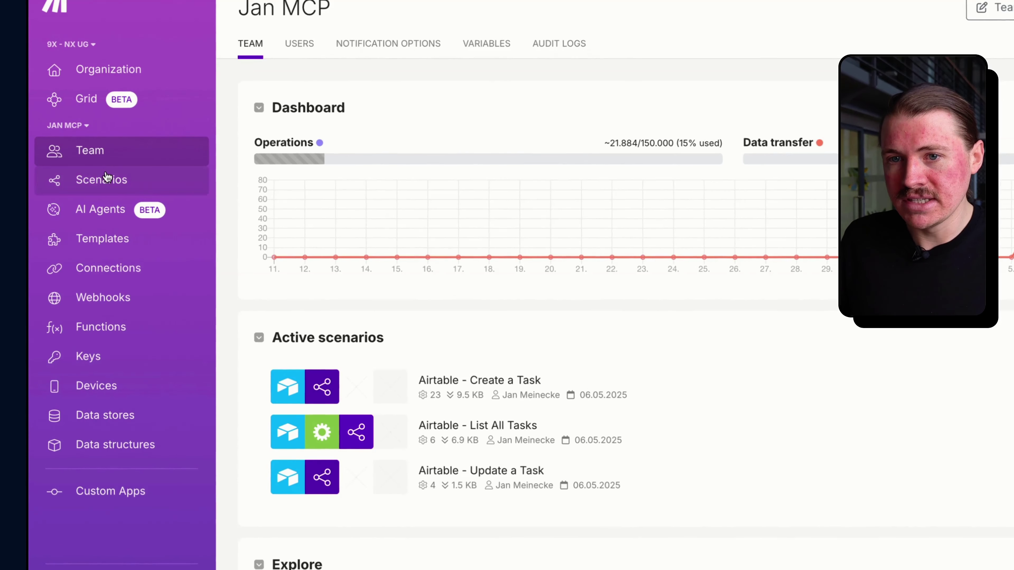
{"action": "left_click", "coordinate": [107, 177]}
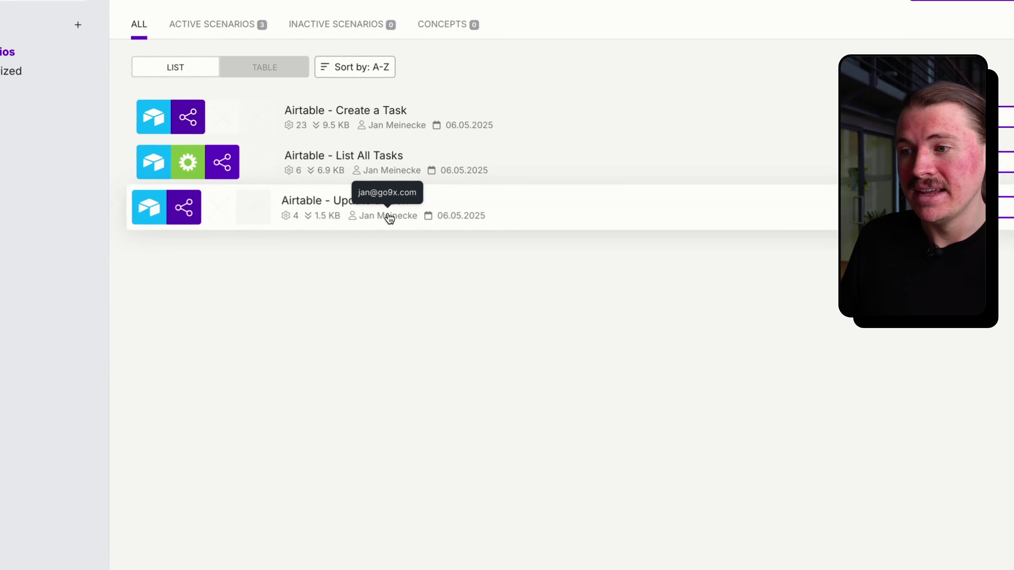
{"action": "left_click", "coordinate": [372, 118]}
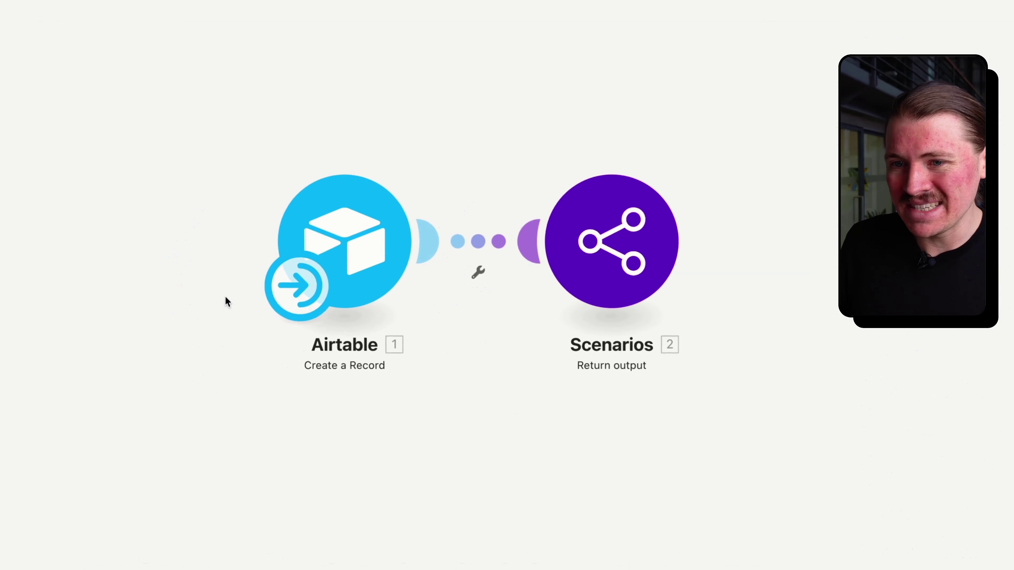
{"action": "left_click", "coordinate": [367, 288]}
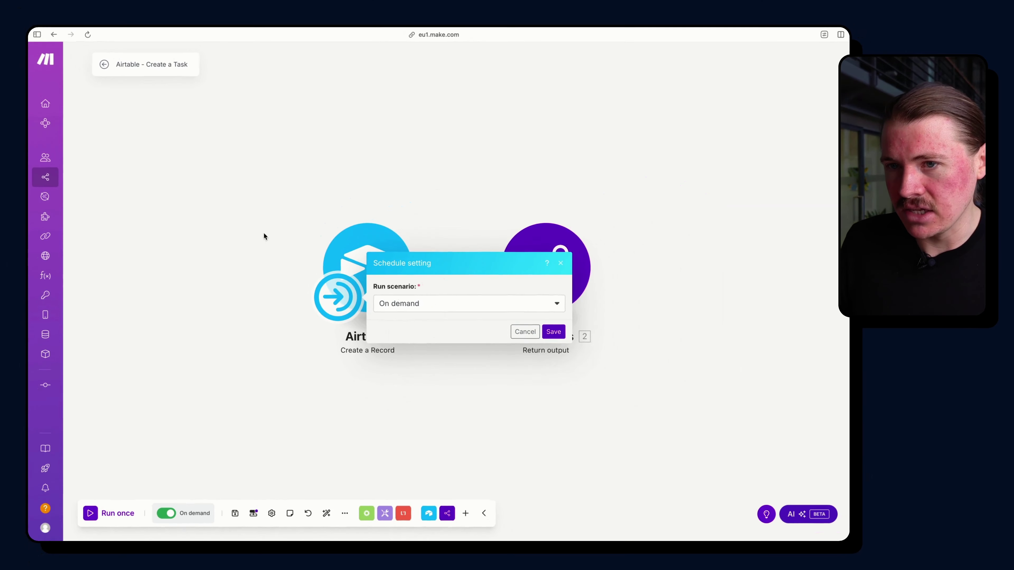
{"action": "left_click", "coordinate": [252, 218]}
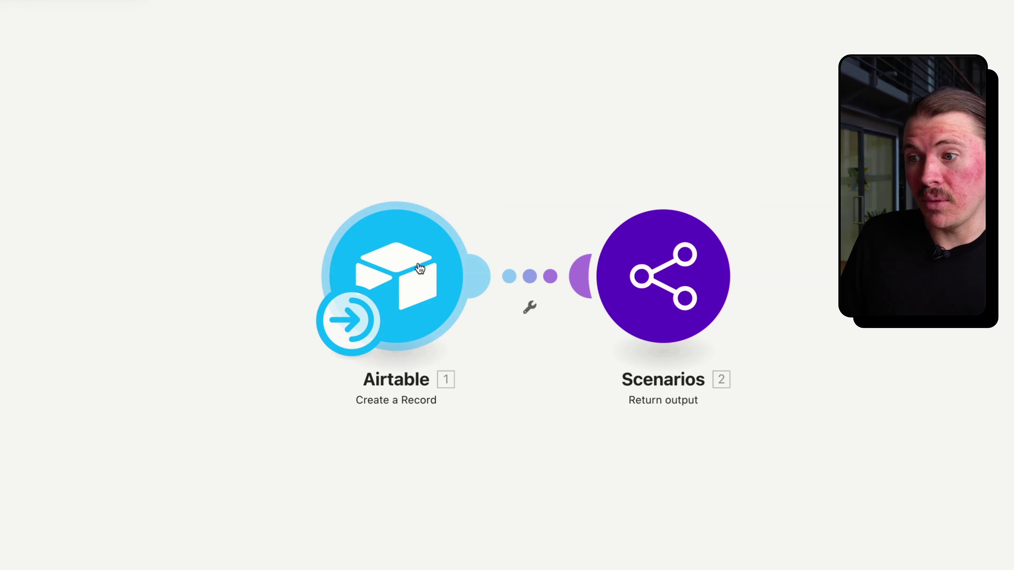
- Review the input and output structures defined for the "Airtable - Create a Task" scenario
{"action": "left_click", "coordinate": [219, 560]}
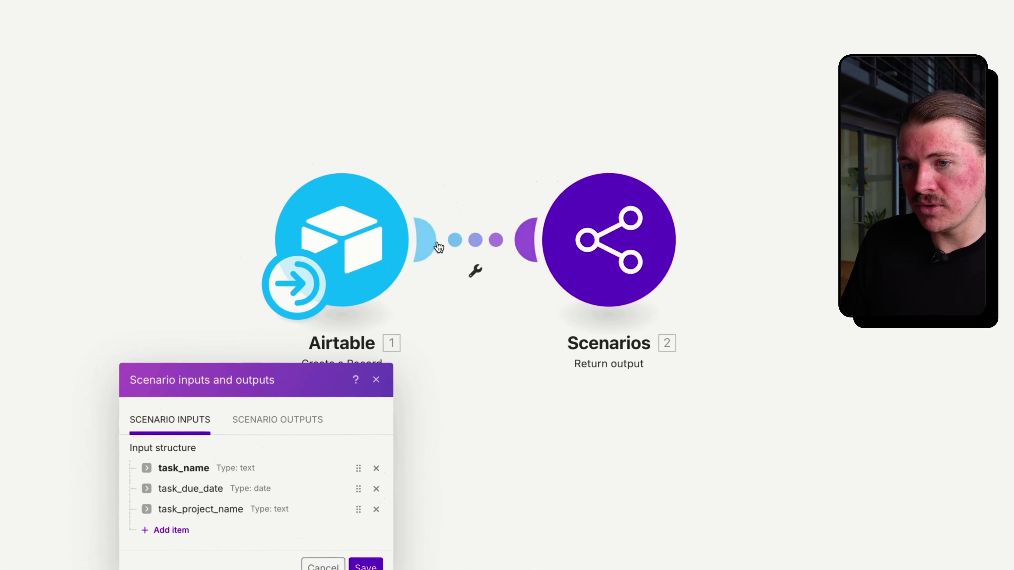
{"action": "left_click", "coordinate": [278, 420]}
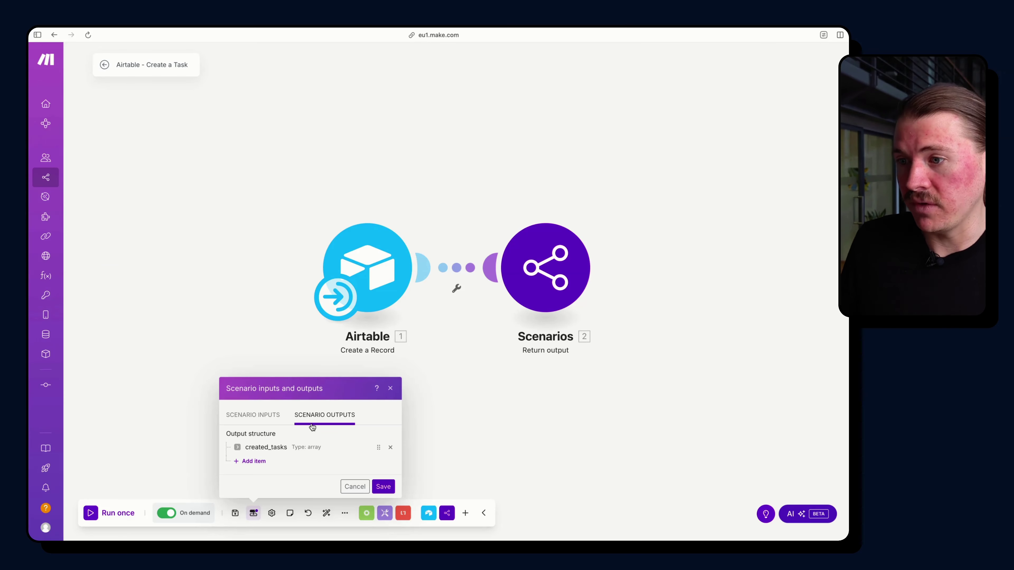
{"action": "key", "text": "Escape"}
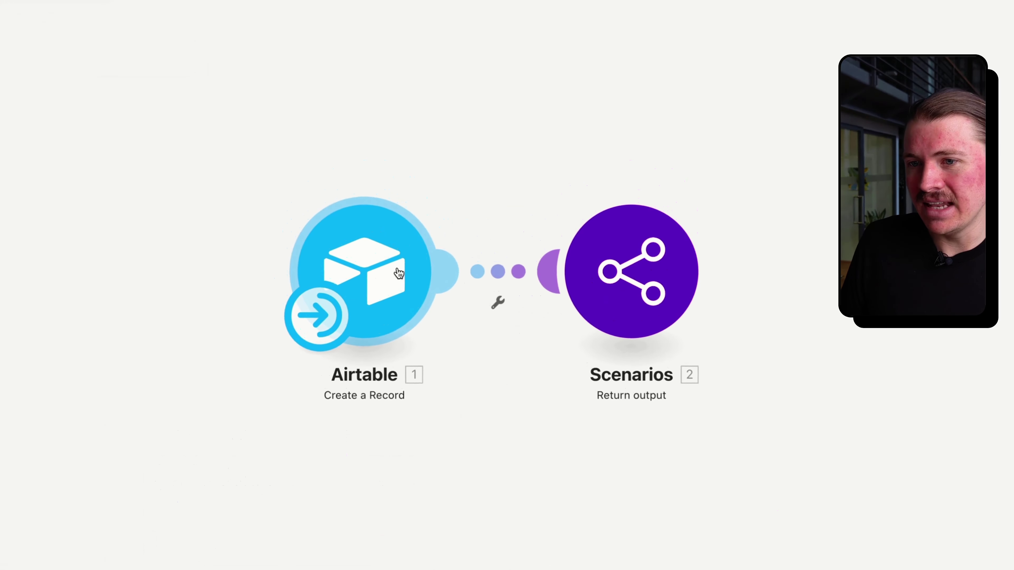
- Open the Airtable Create a Record module and examine how the scenario inputs map to task name, due date and project name
{"action": "left_click", "coordinate": [393, 264]}
{"action": "left_click", "coordinate": [561, 234]}
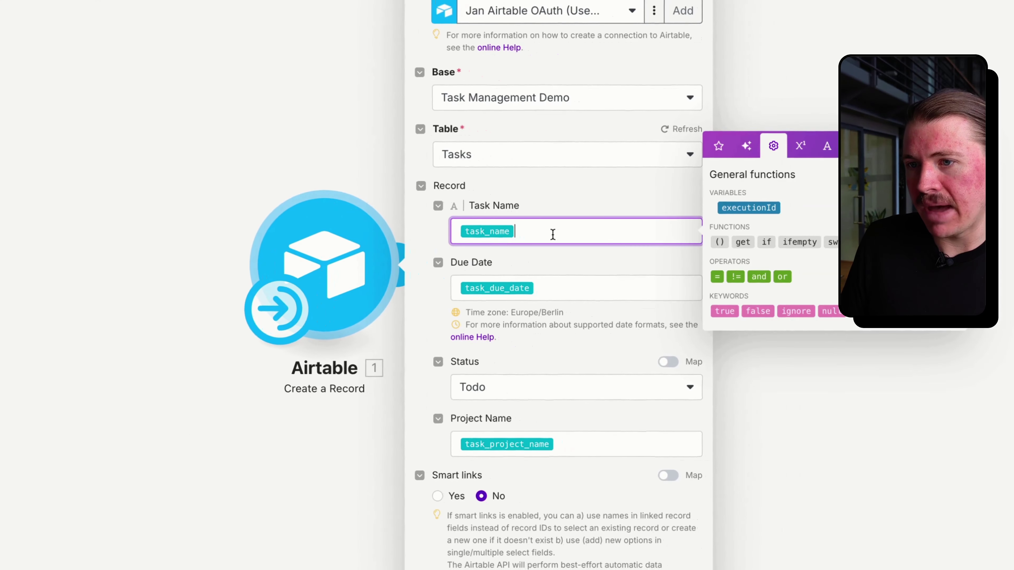
{"action": "left_click", "coordinate": [561, 289]}
{"action": "left_click", "coordinate": [573, 439]}
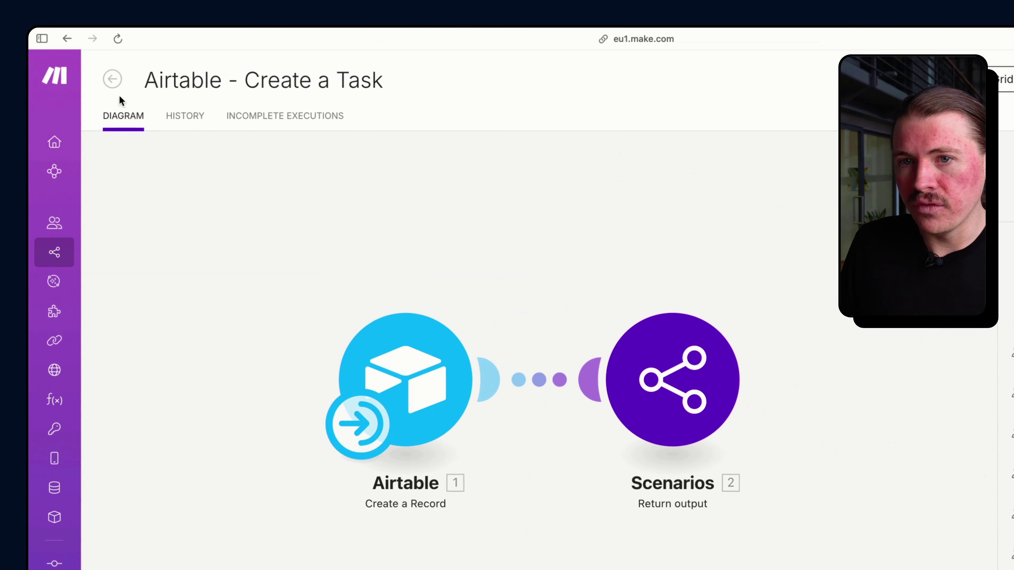
- Open the "Airtable - Update a Task" scenario and review its Update a Record module and scenario inputs
{"action": "left_click", "coordinate": [112, 79]}
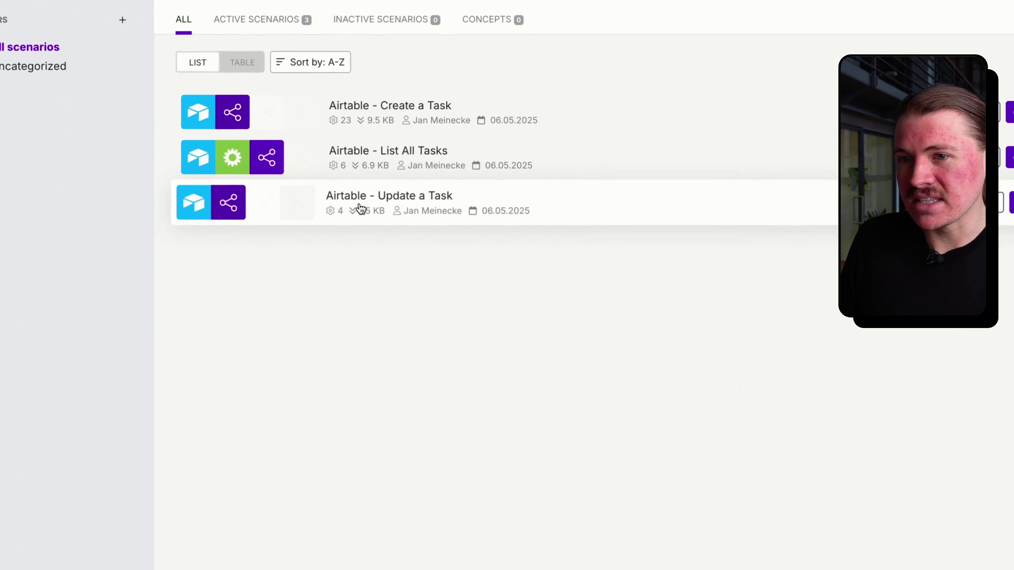
{"action": "left_click", "coordinate": [361, 208]}
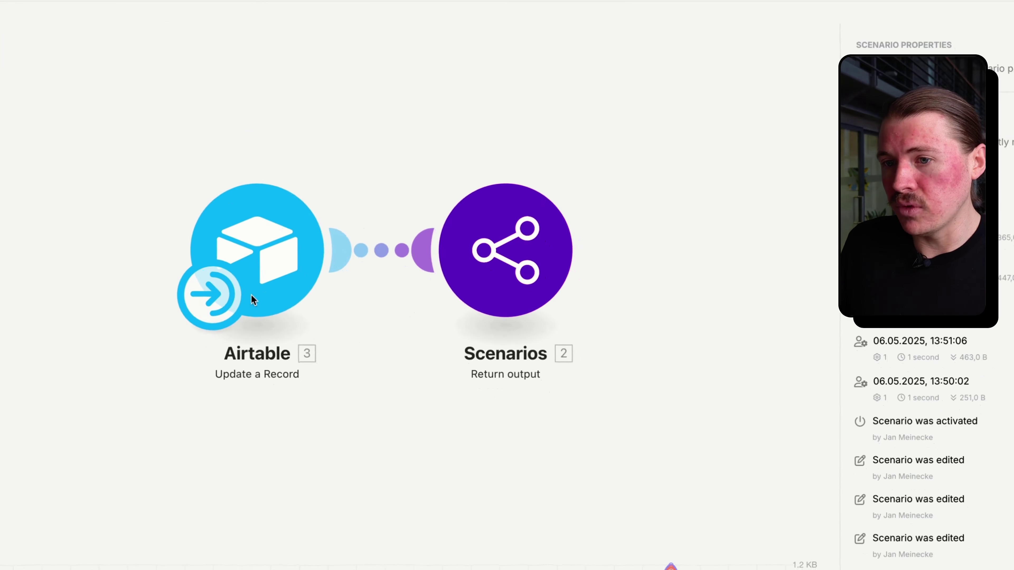
{"action": "left_click", "coordinate": [373, 266]}
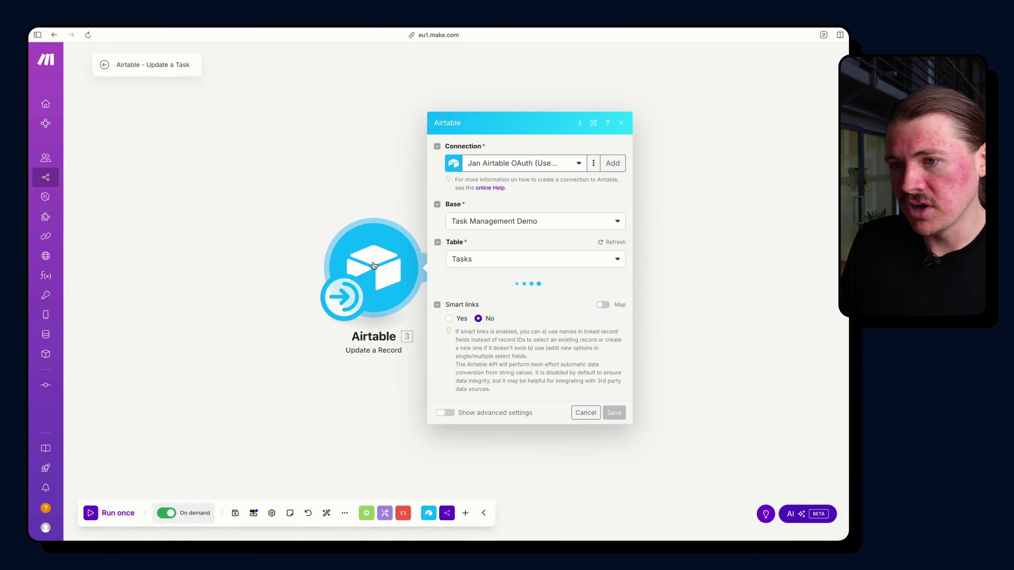
{"action": "left_click", "coordinate": [256, 323]}
{"action": "left_click", "coordinate": [255, 514]}
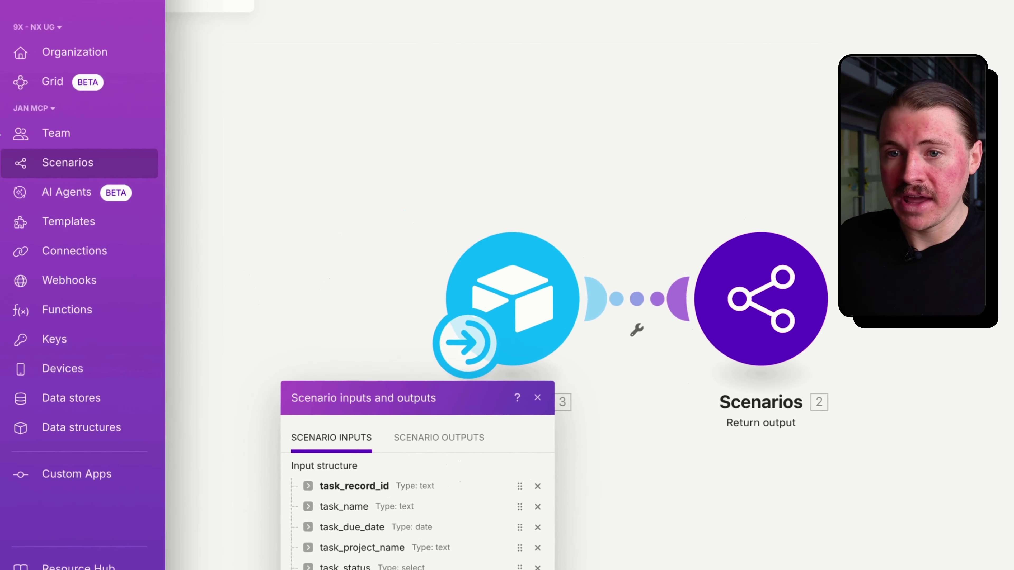
- Switch to Claude, start a new chat and check which scenario tools the Make MCP integration offers
{"action": "mouse_move", "coordinate": [31, 144]}
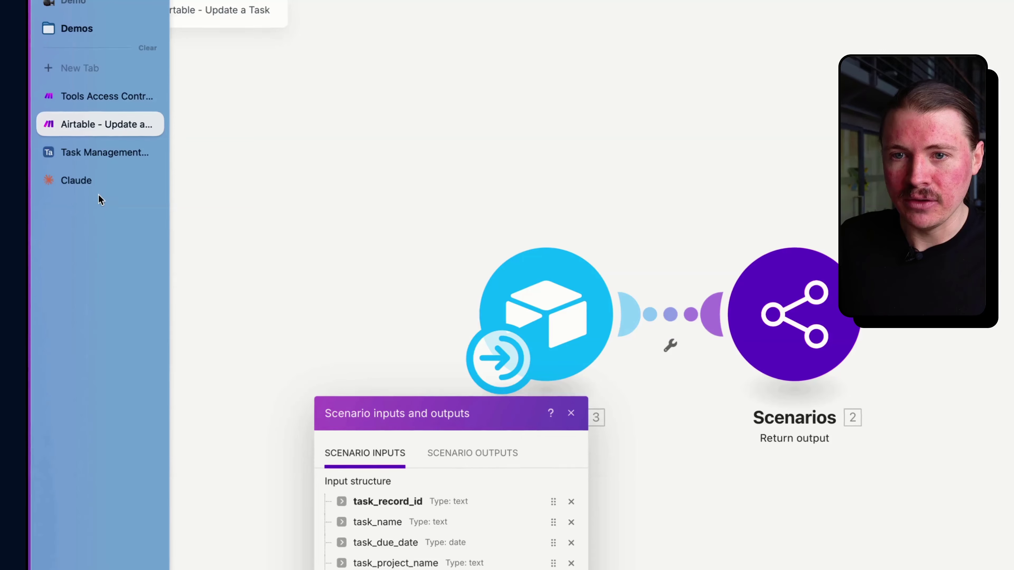
{"action": "left_click", "coordinate": [92, 183]}
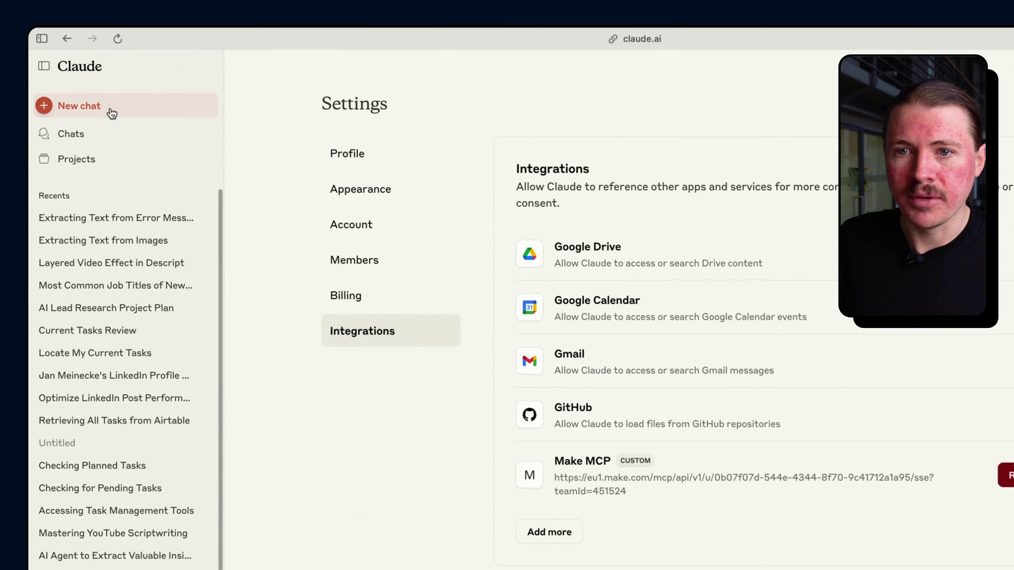
{"action": "left_click", "coordinate": [94, 113]}
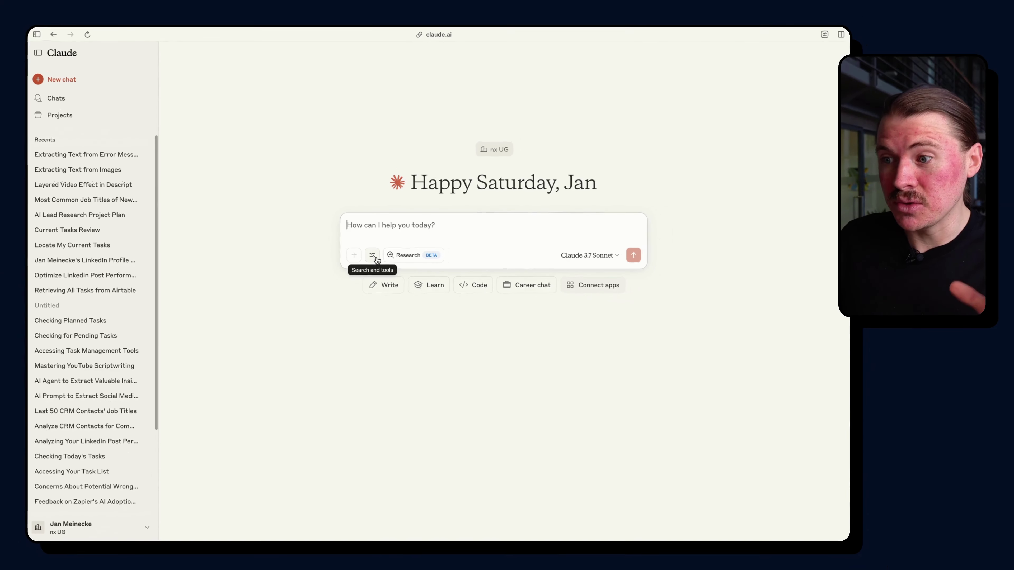
{"action": "left_click", "coordinate": [373, 256]}
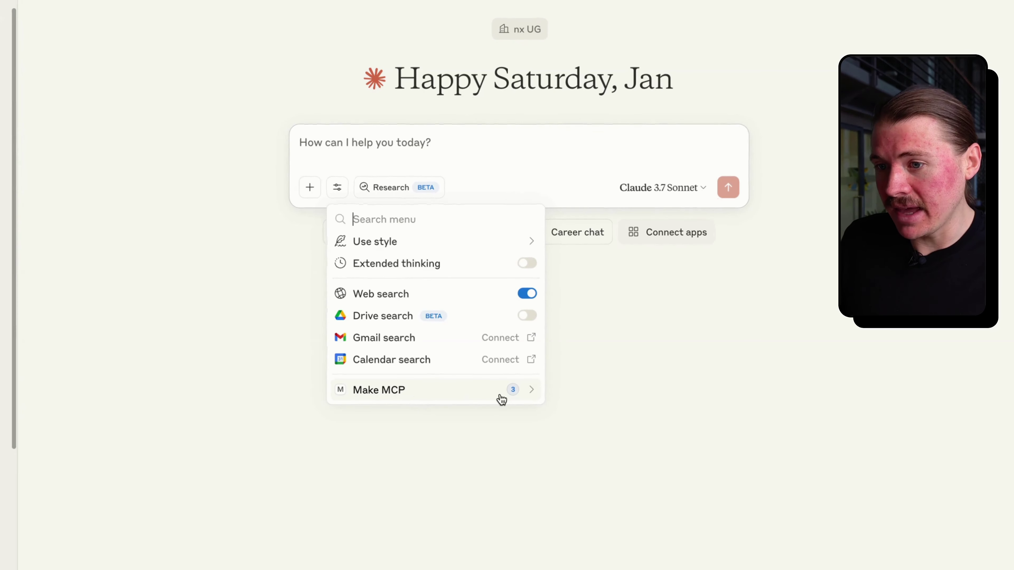
{"action": "left_click", "coordinate": [527, 391]}
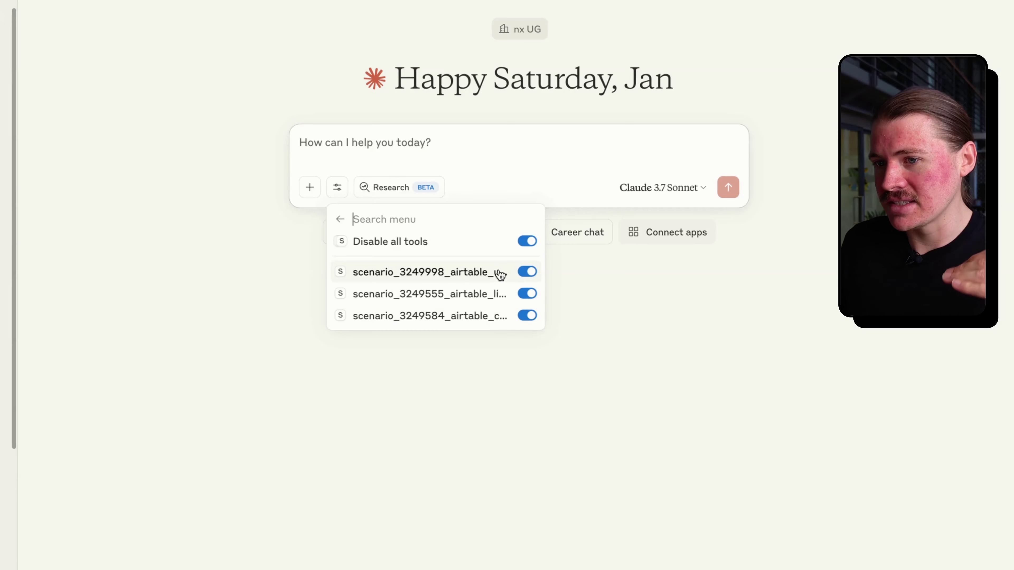
{"action": "left_click", "coordinate": [487, 135]}
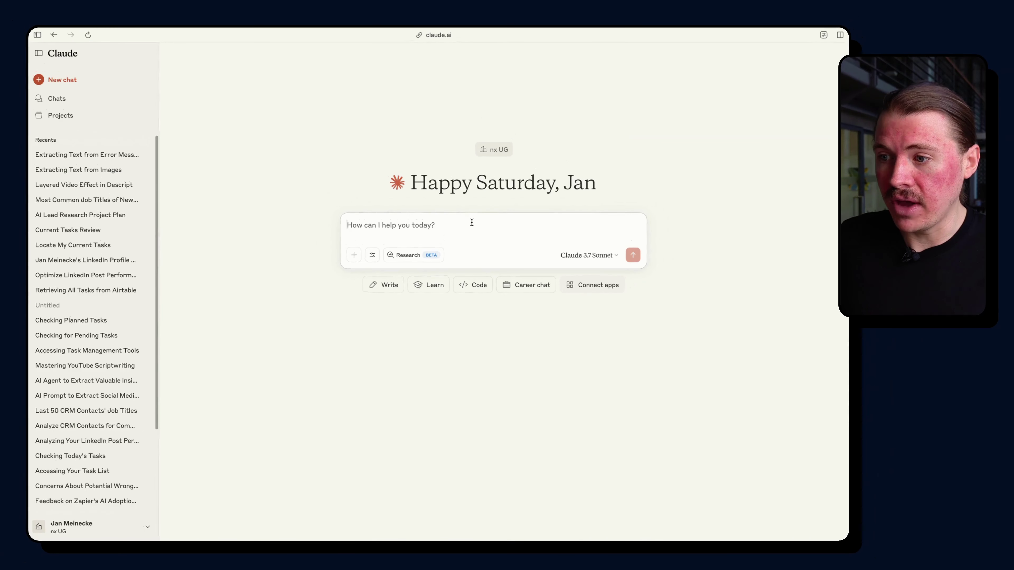
- Disable all Make MCP tools and ask Claude "What tasks do I have open?"
{"action": "left_click", "coordinate": [372, 255]}
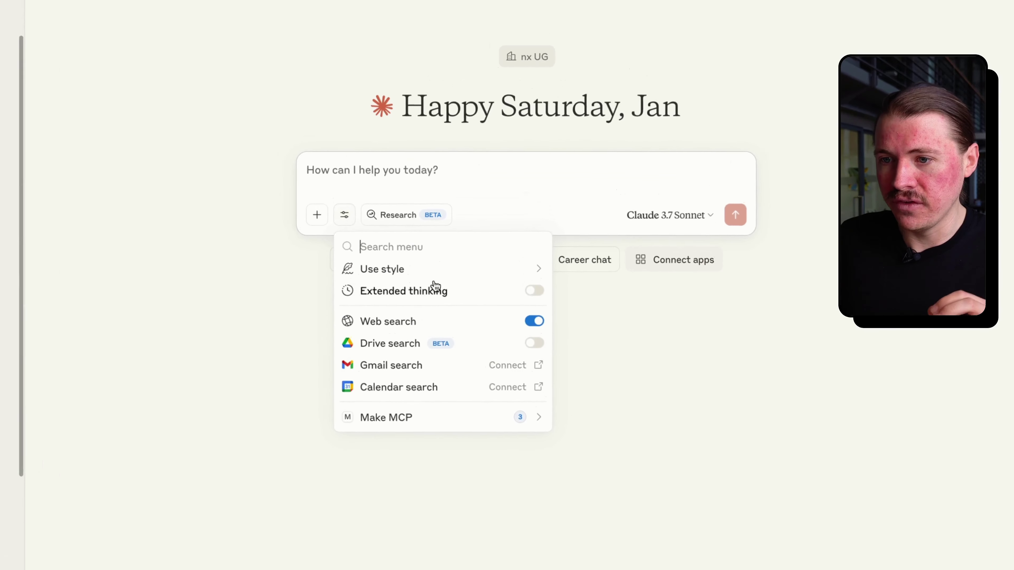
{"action": "left_click", "coordinate": [523, 418]}
{"action": "left_click", "coordinate": [533, 269]}
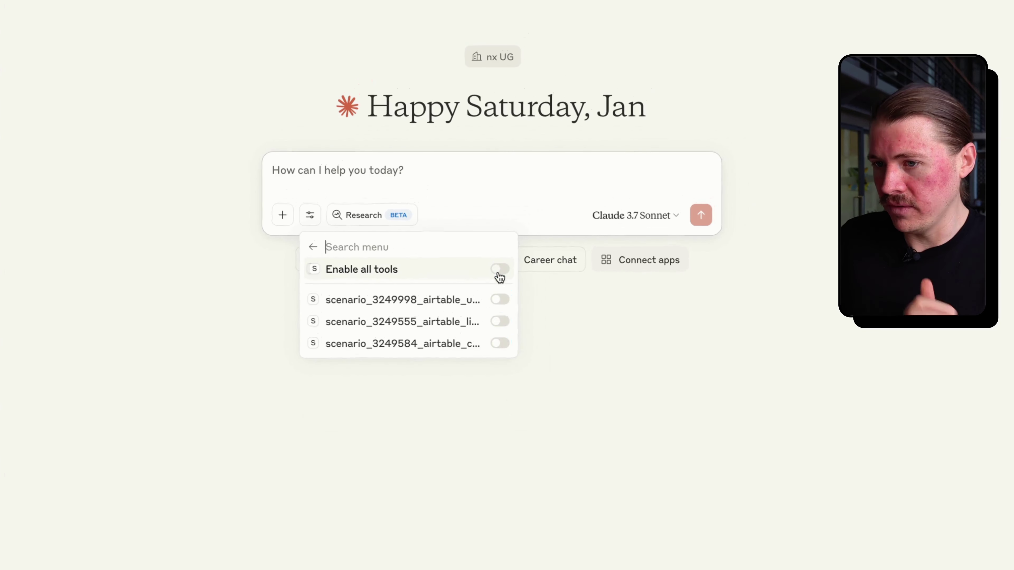
{"action": "left_click", "coordinate": [382, 180]}
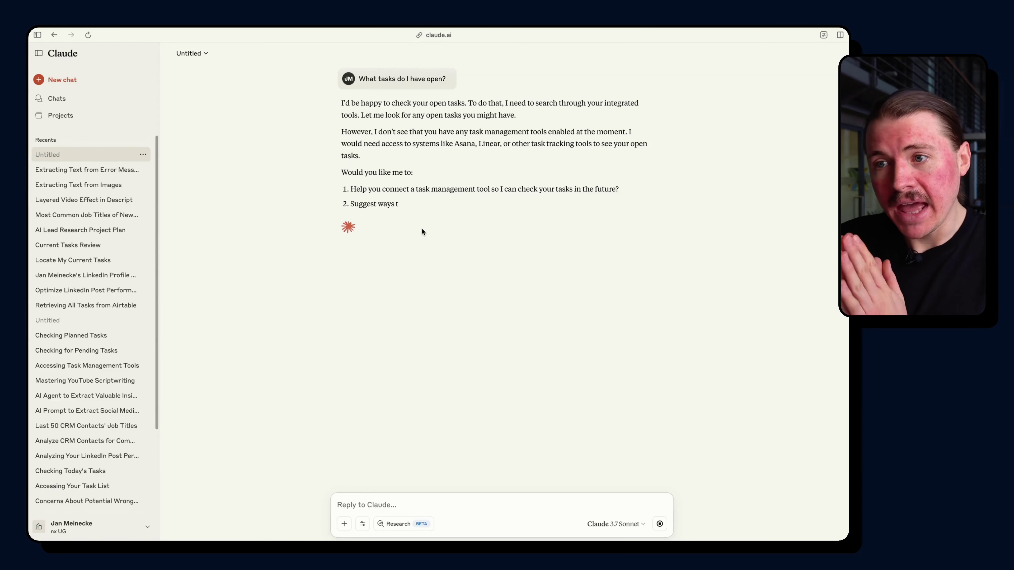
- Read Claude's reply about open tasks given without the Make MCP tools
{"action": "left_click_drag", "start_coordinate": [526, 103], "coordinate": [440, 116]}
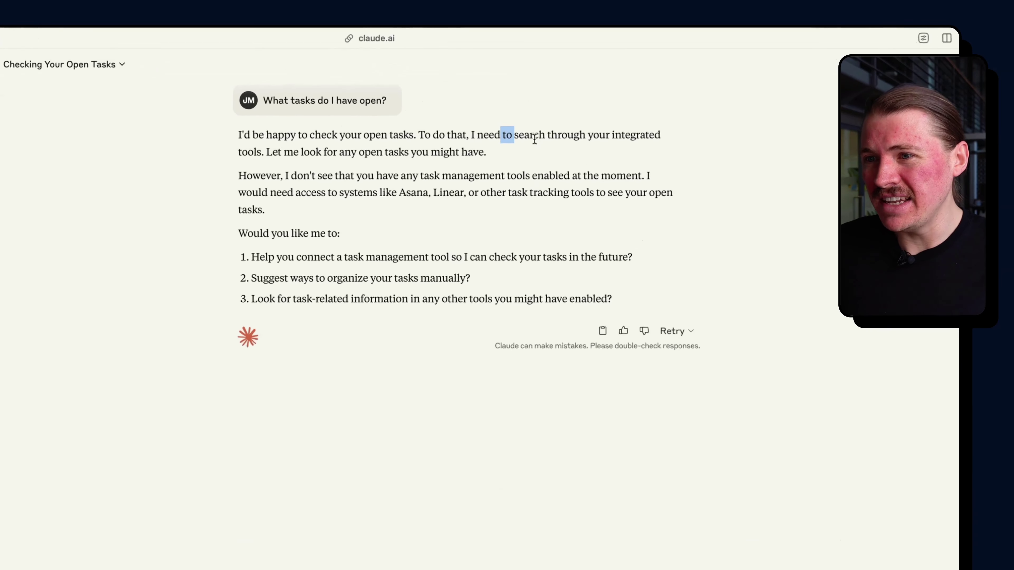
{"action": "left_click_drag", "start_coordinate": [442, 163], "coordinate": [454, 164]}
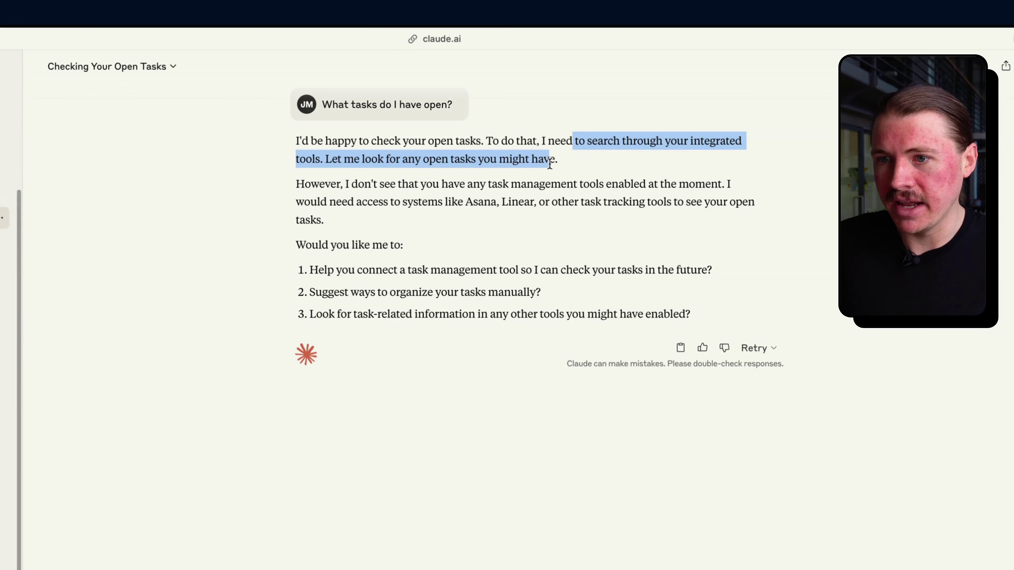
{"action": "left_click_drag", "start_coordinate": [392, 184], "coordinate": [683, 202]}
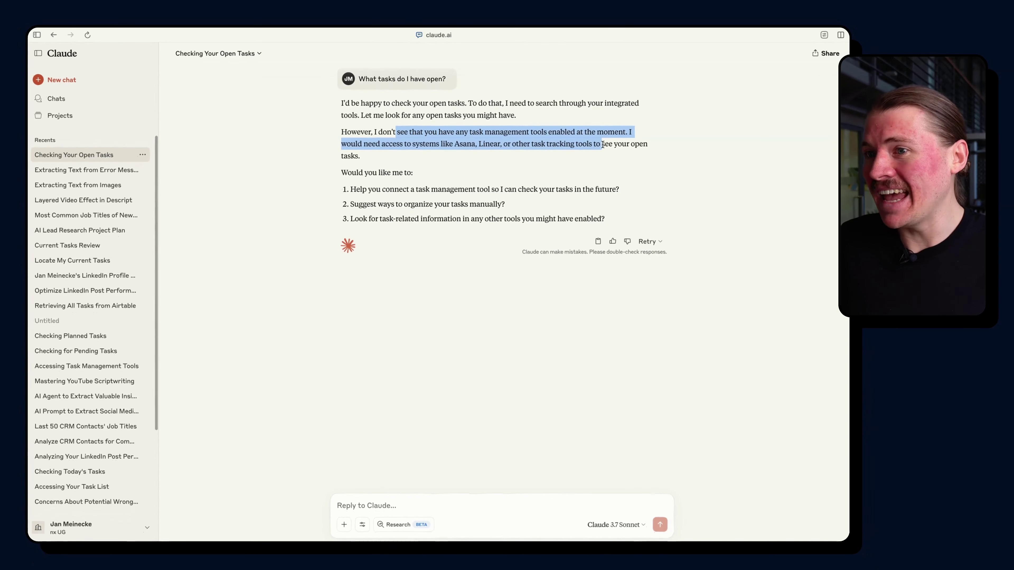
{"action": "left_click_drag", "start_coordinate": [603, 144], "coordinate": [564, 134]}
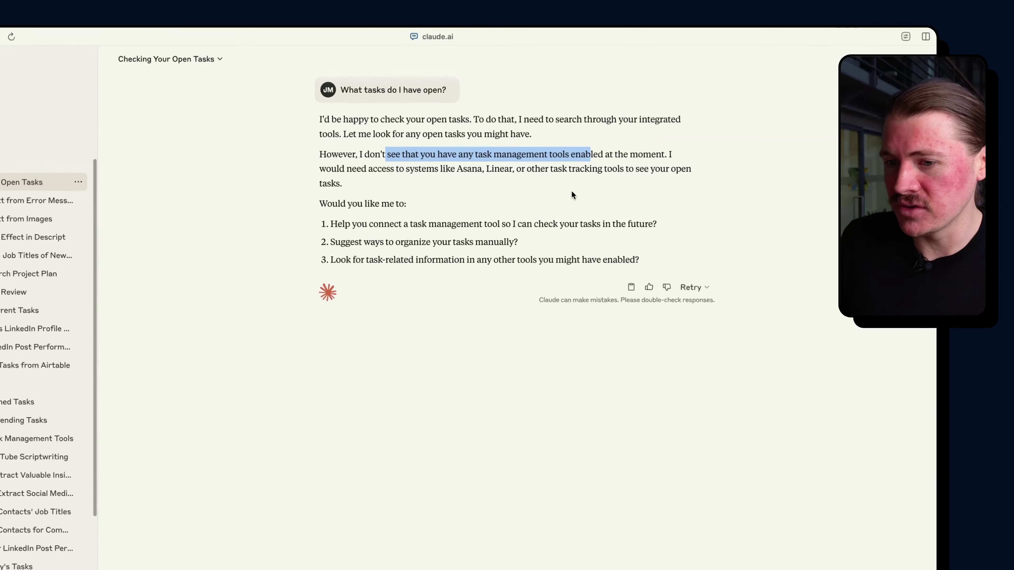
- Copy the question "What tasks do I have open?", start a new chat and enable all Make MCP tools
{"action": "triple_click", "coordinate": [418, 107]}
{"action": "key", "text": "super+c"}
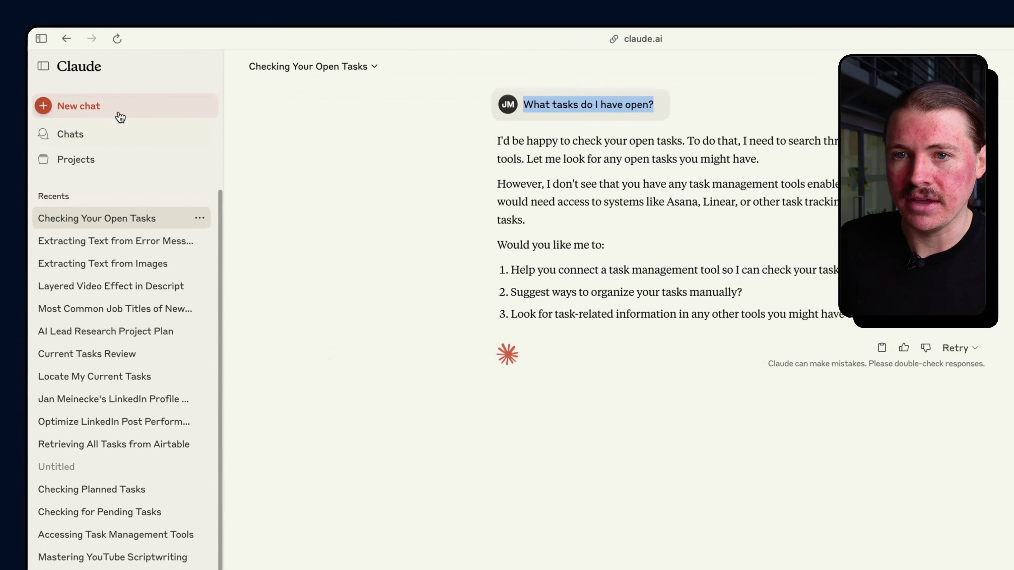
{"action": "left_click", "coordinate": [120, 117]}
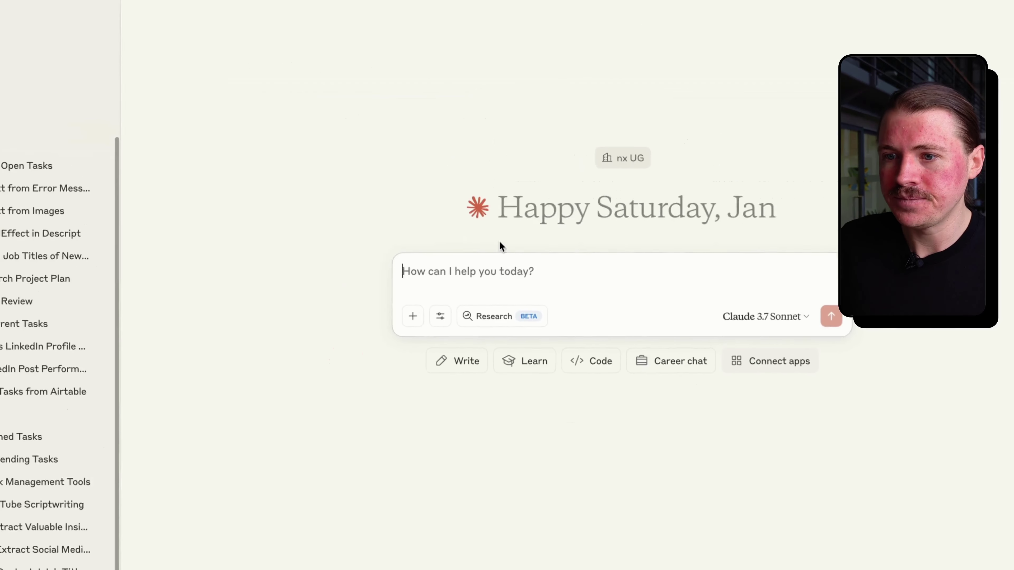
{"action": "left_click", "coordinate": [365, 284]}
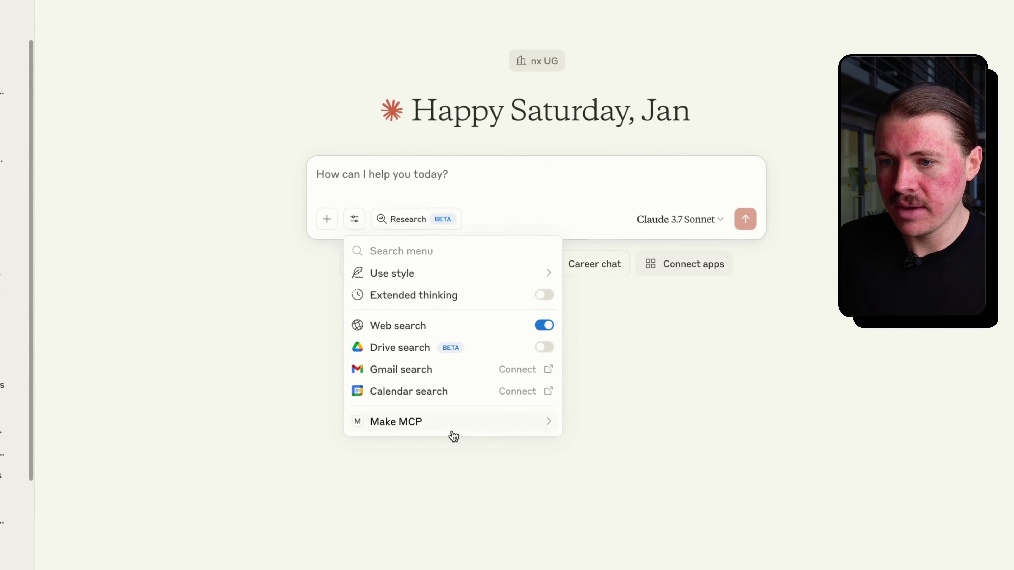
{"action": "left_click", "coordinate": [454, 429]}
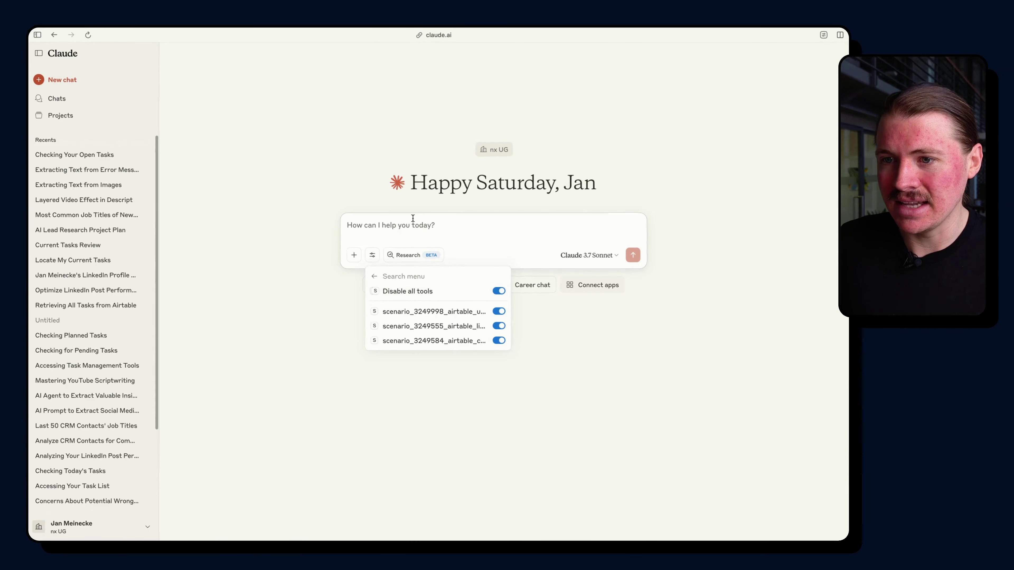
- Send the copied question and always allow Claude to use the airtable_list_all_tasks scenario from Make MCP
{"action": "left_click", "coordinate": [413, 219]}
{"action": "key", "text": "super+v"}
{"action": "left_click", "coordinate": [633, 255]}
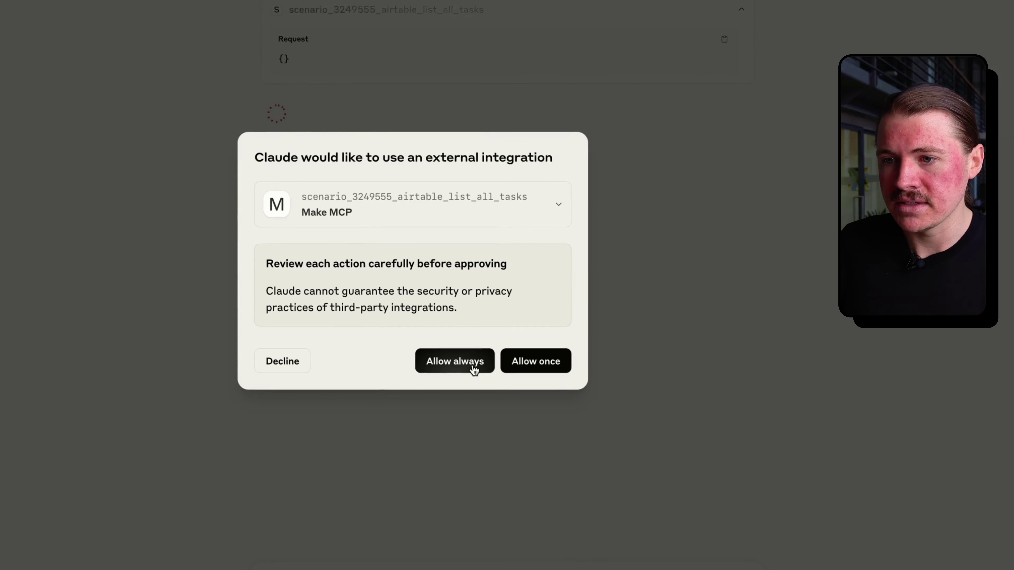
{"action": "left_click", "coordinate": [474, 370]}
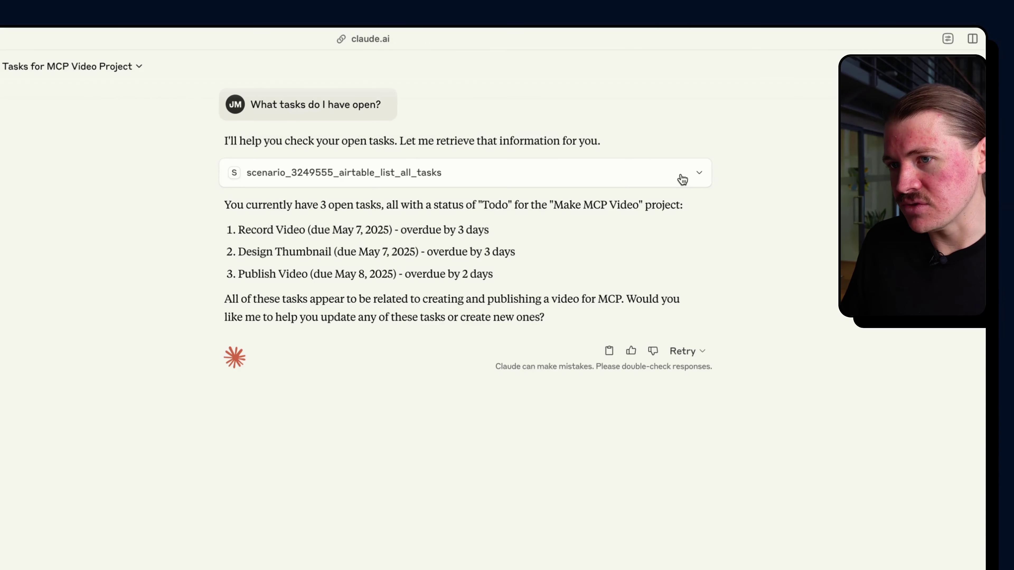
- Expand the airtable_list_all_tasks tool call and compare its returned task data with Claude's summary of open tasks
{"action": "left_click", "coordinate": [683, 179]}
{"action": "scroll", "coordinate": [400, 284], "scroll_direction": "down", "scroll_amount": 5}
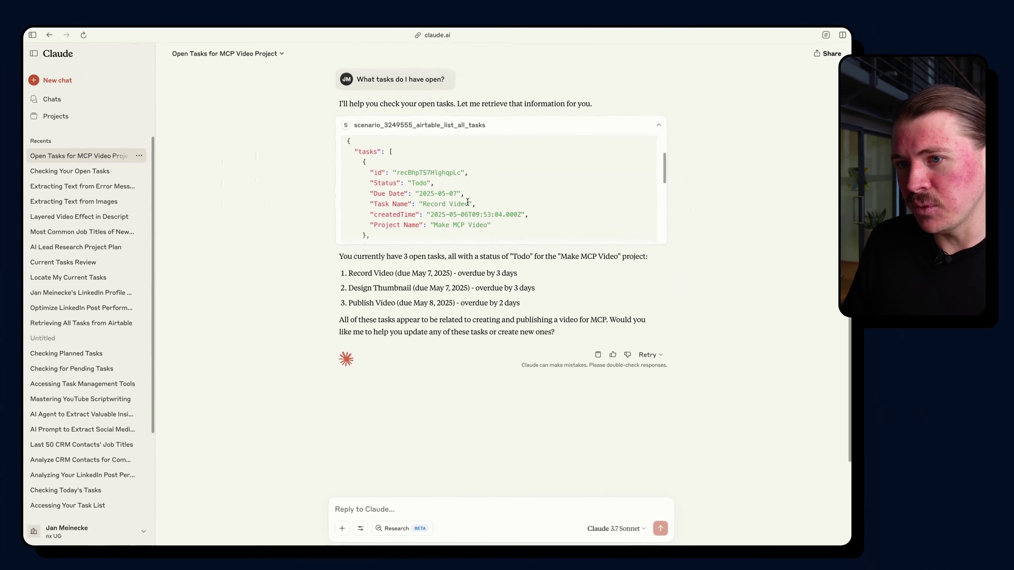
{"action": "scroll", "coordinate": [456, 198], "scroll_direction": "down", "scroll_amount": 8}
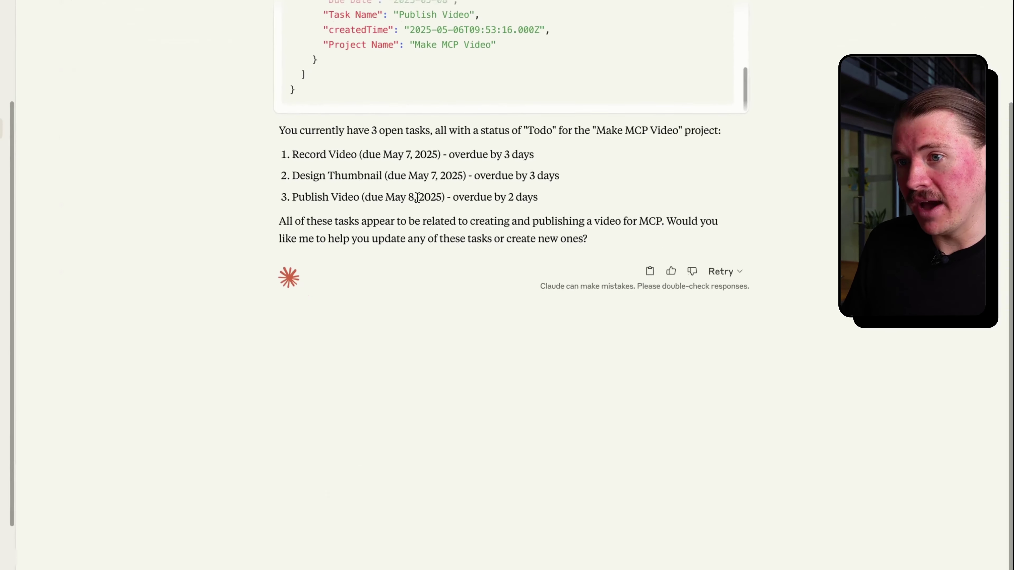
{"action": "scroll", "coordinate": [409, 175], "scroll_direction": "up", "scroll_amount": 10}
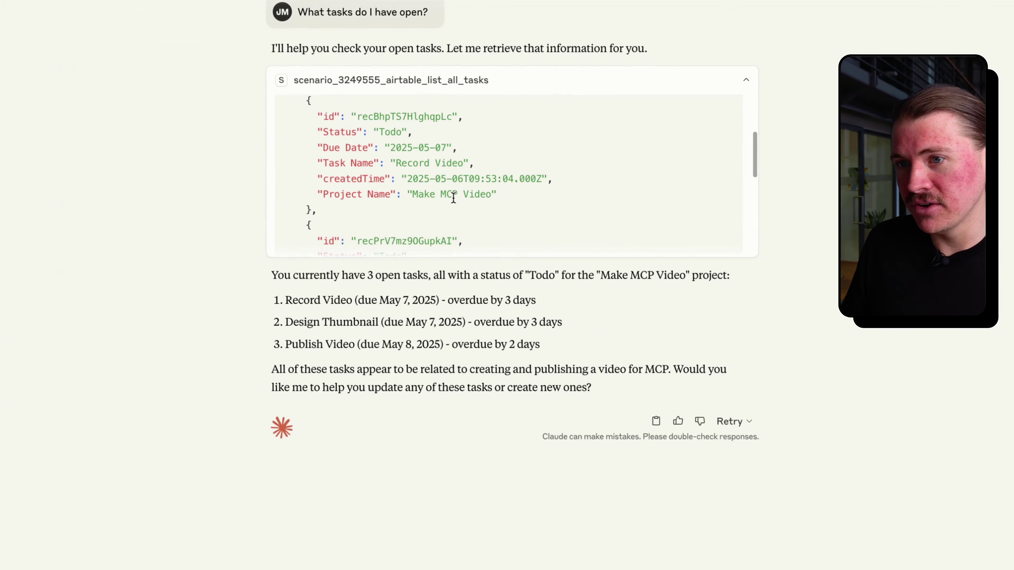
{"action": "scroll", "coordinate": [409, 176], "scroll_direction": "down", "scroll_amount": 5}
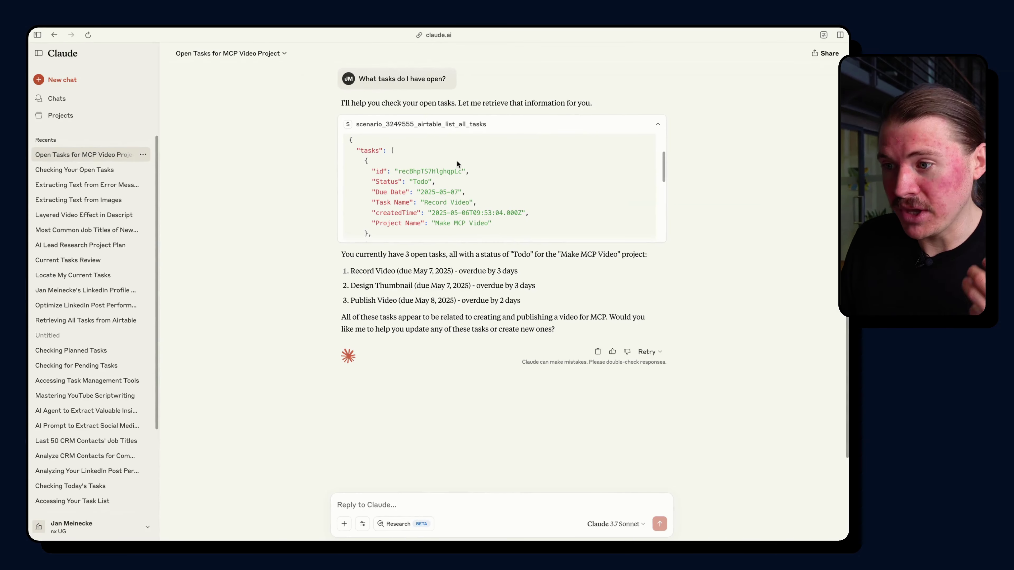
{"action": "left_click_drag", "start_coordinate": [355, 254], "coordinate": [485, 254]}
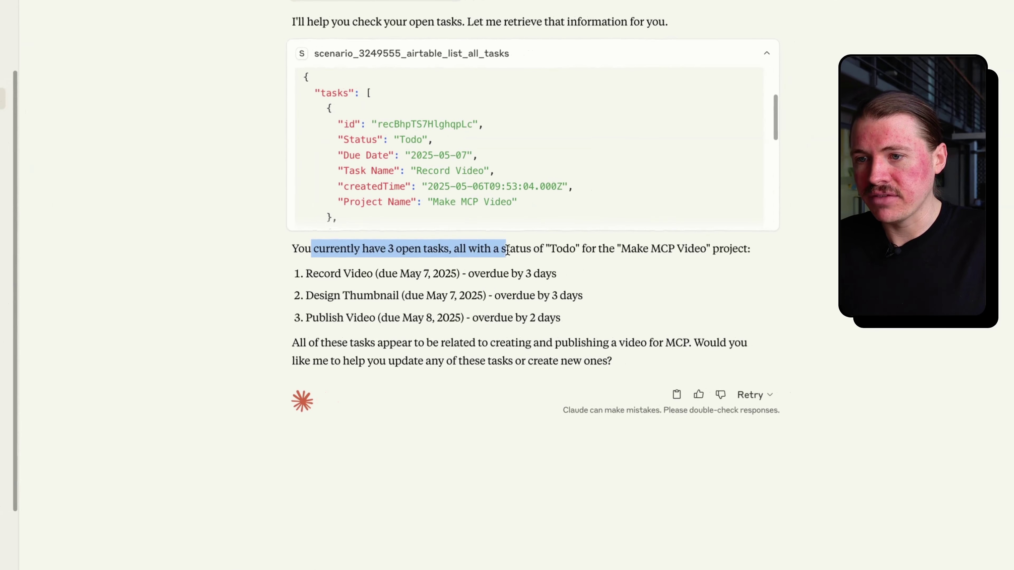
{"action": "left_click_drag", "start_coordinate": [305, 274], "coordinate": [402, 273]}
{"action": "left_click_drag", "start_coordinate": [312, 292], "coordinate": [415, 293]}
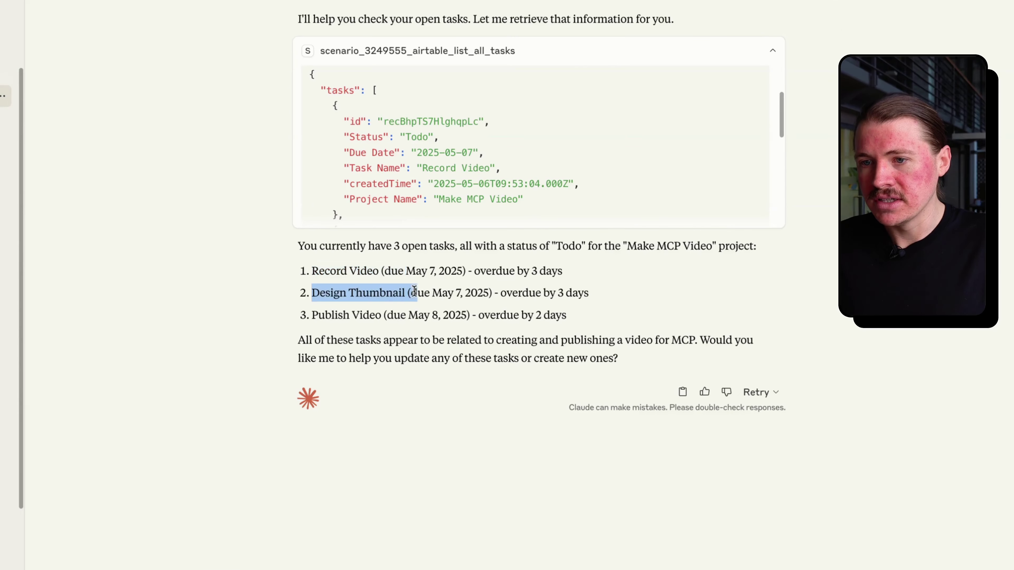
{"action": "left_click_drag", "start_coordinate": [327, 316], "coordinate": [567, 316]}
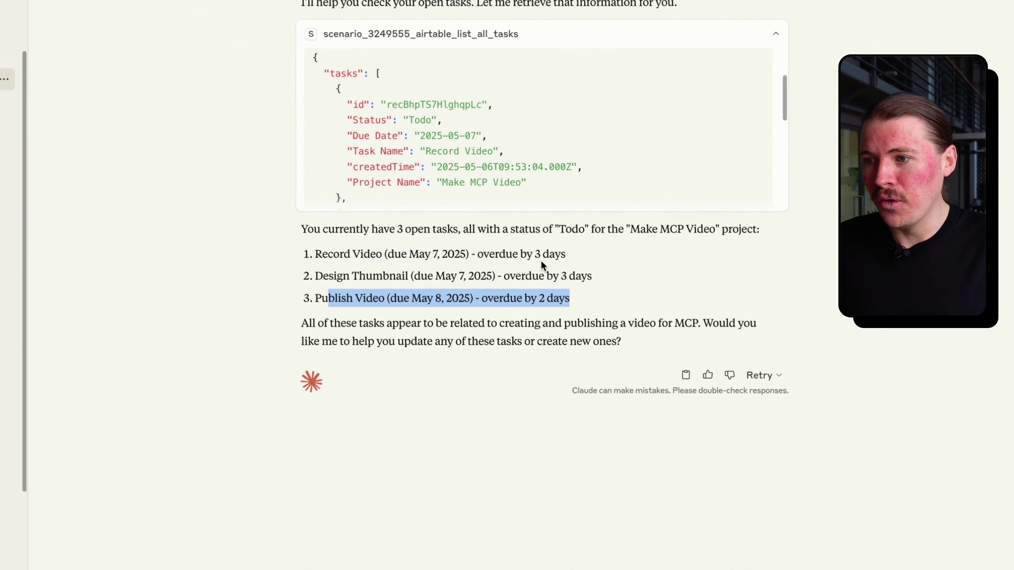
- Compare the records in Airtable's Task Management Demo base with Claude's list of open tasks, and return to the Claude chat
{"action": "mouse_move", "coordinate": [24, 159]}
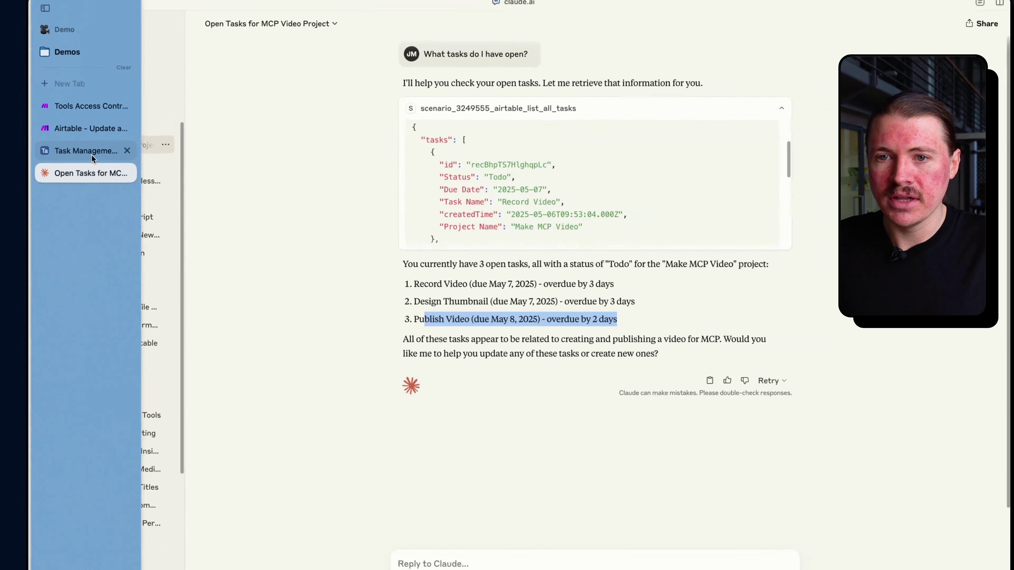
{"action": "left_click", "coordinate": [105, 137]}
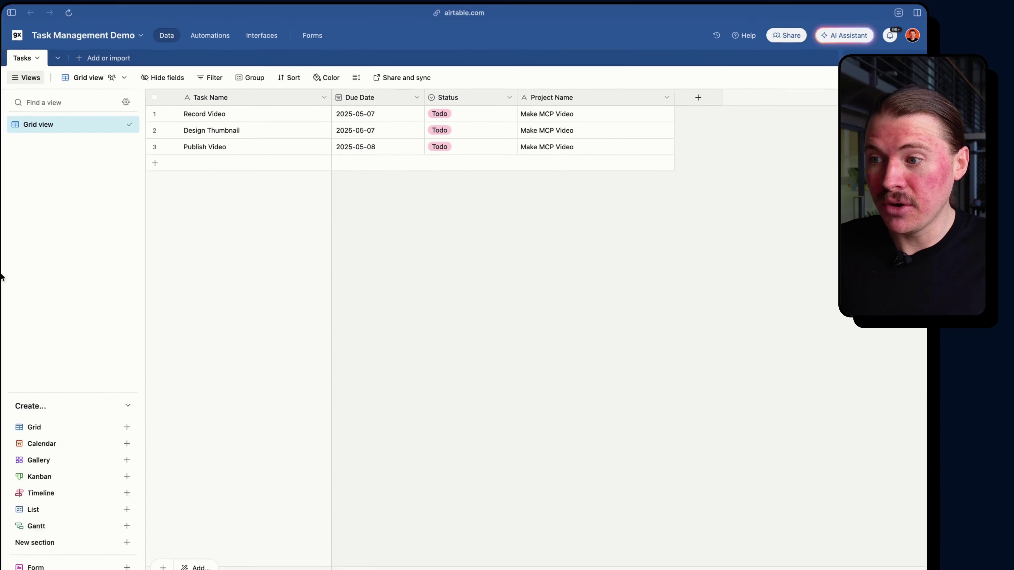
{"action": "mouse_move", "coordinate": [2, 275]}
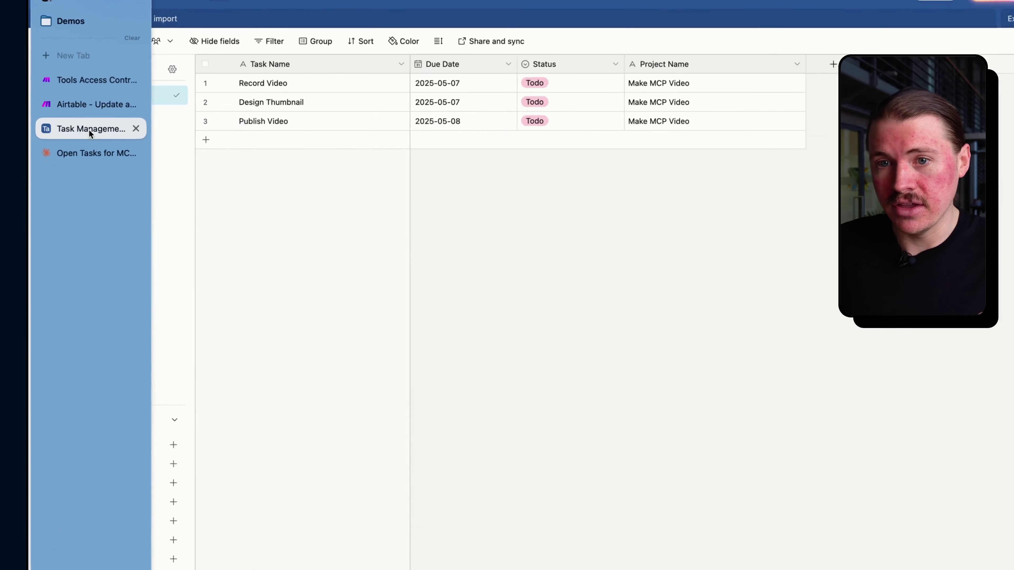
{"action": "left_click", "coordinate": [78, 178]}
- Ask Claude to update the Record Video task to "In progress" and allow the airtable_update_a_task scenario once
{"action": "left_click", "coordinate": [501, 546]}
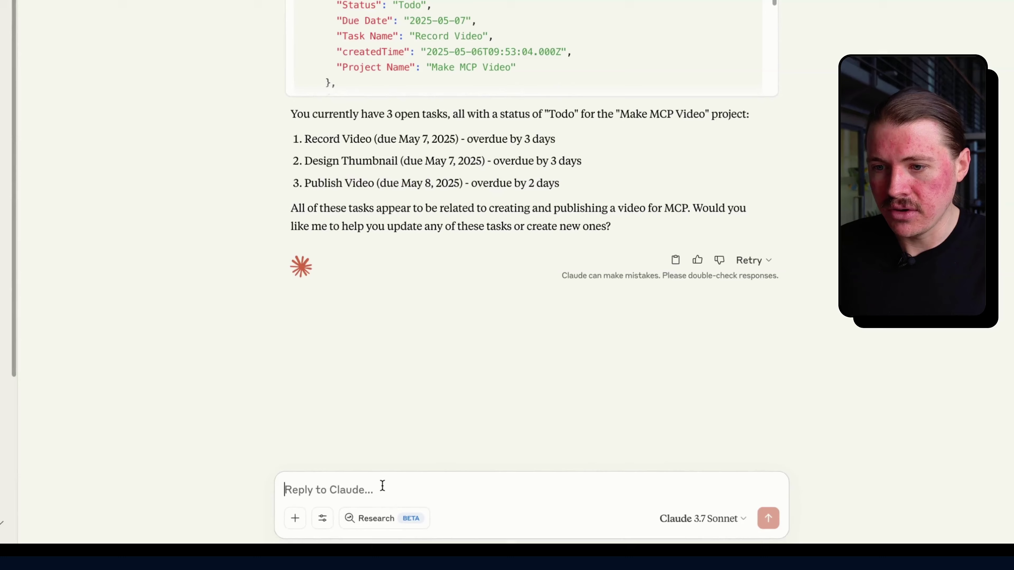
{"action": "type", "text": "CA"}
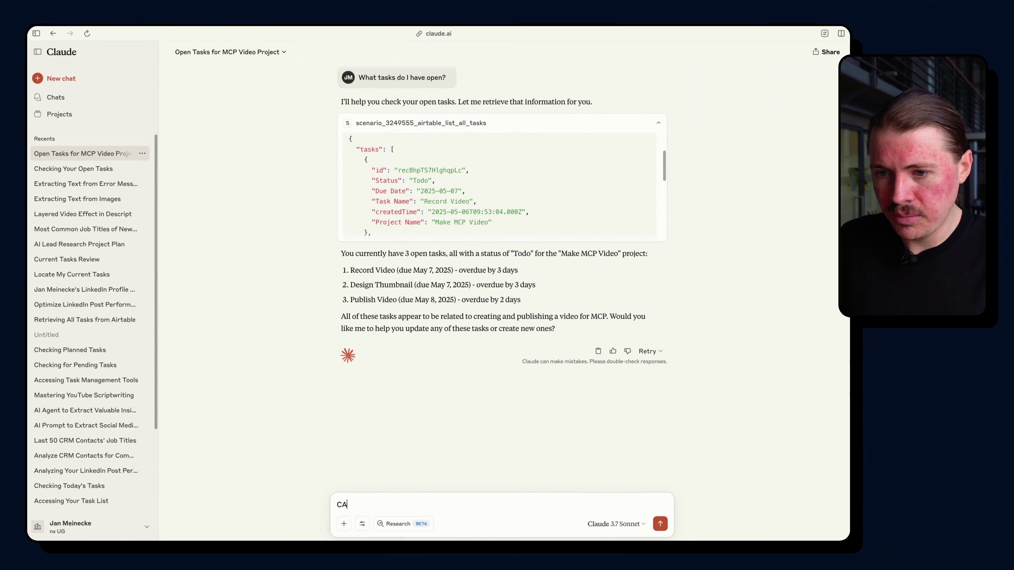
{"action": "key", "text": "BackSpace"}
{"action": "type", "text": "an you please update the Record Video task to \"In progre"}
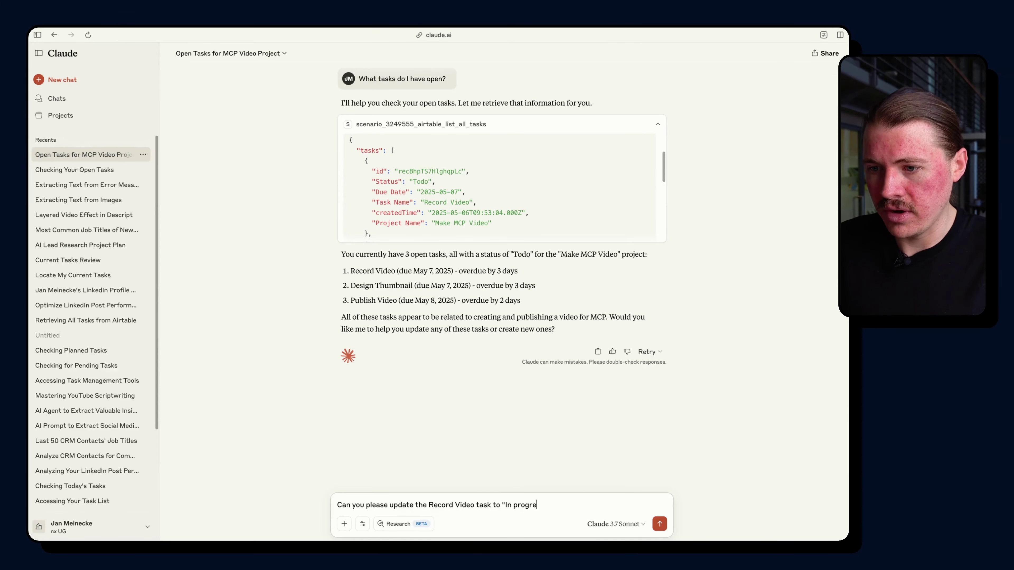
{"action": "type", "text": "ss\""}
{"action": "key", "text": "Return"}
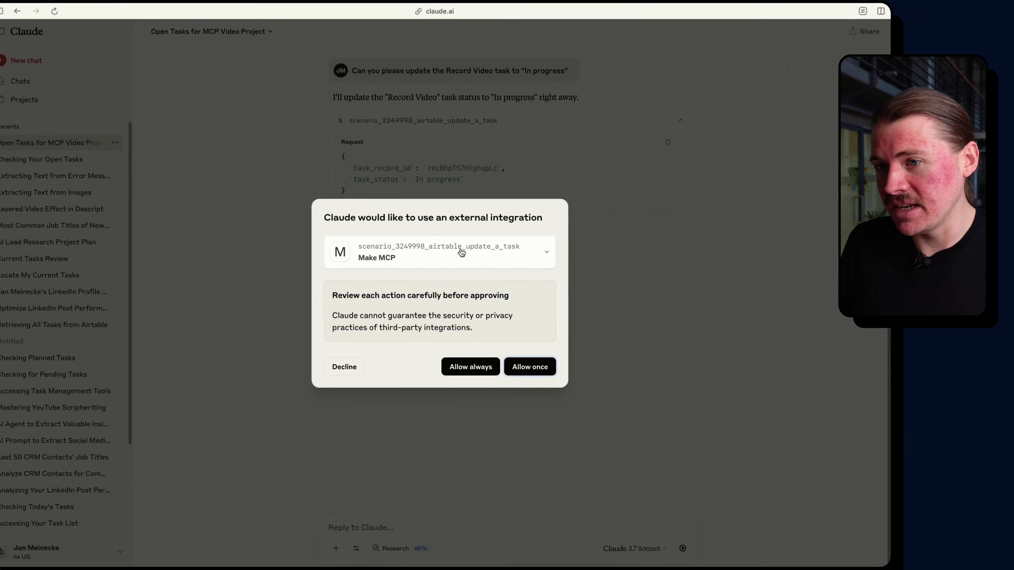
{"action": "left_click", "coordinate": [516, 359]}
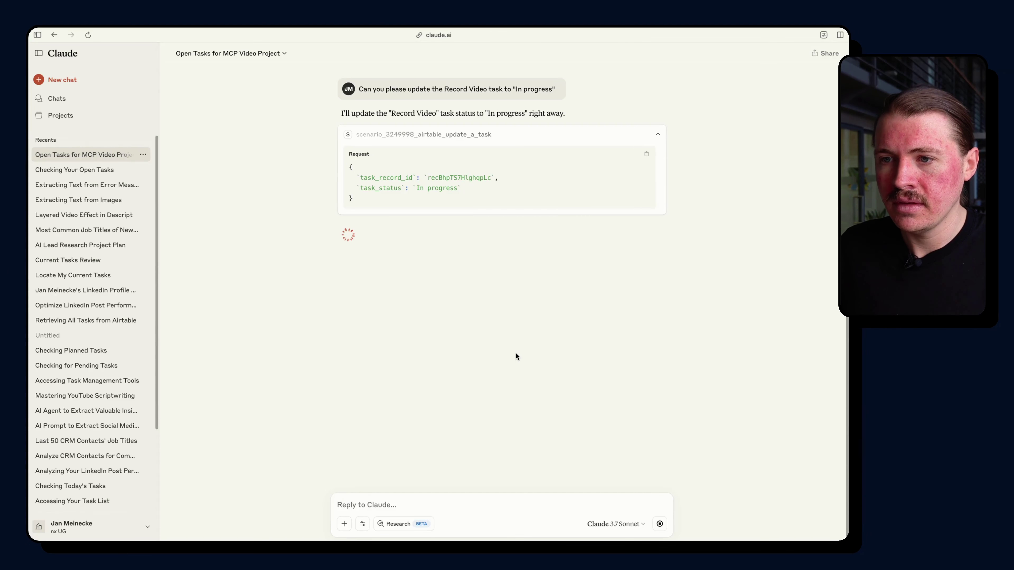
- Check the Record Video task's status in the Airtable Tasks table and return to the Claude chat
{"action": "mouse_move", "coordinate": [30, 191]}
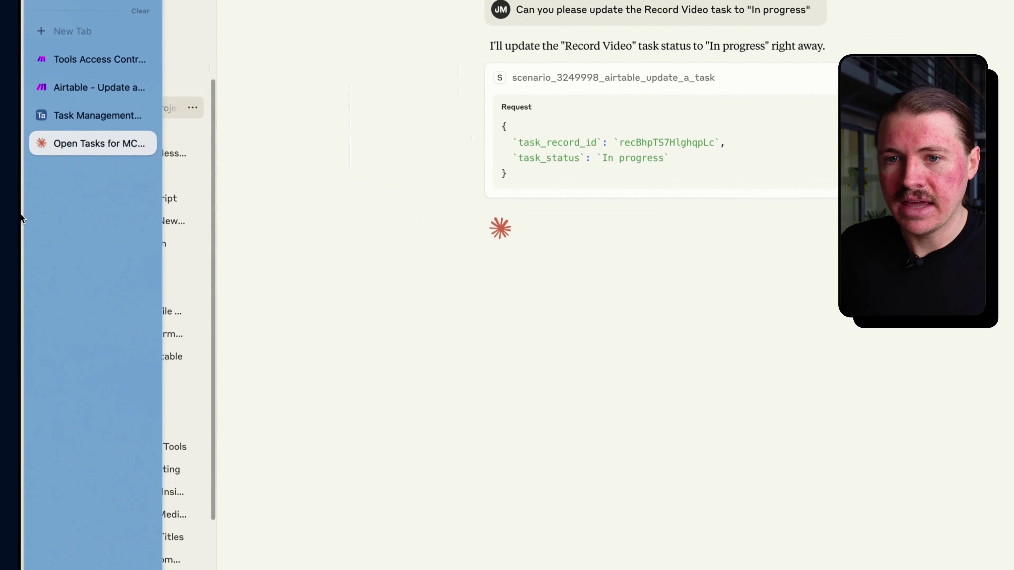
{"action": "left_click", "coordinate": [91, 117]}
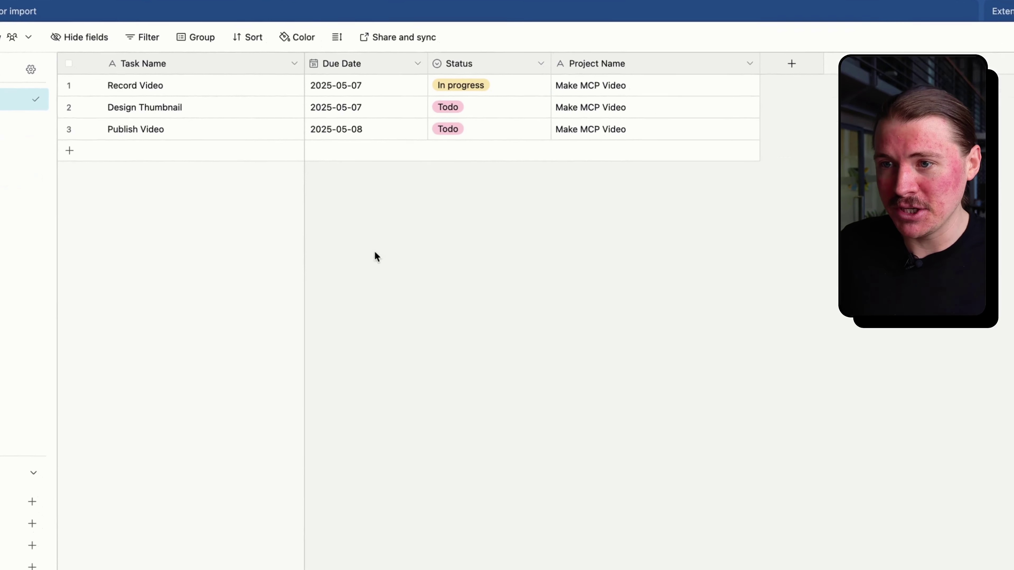
{"action": "mouse_move", "coordinate": [0, 199]}
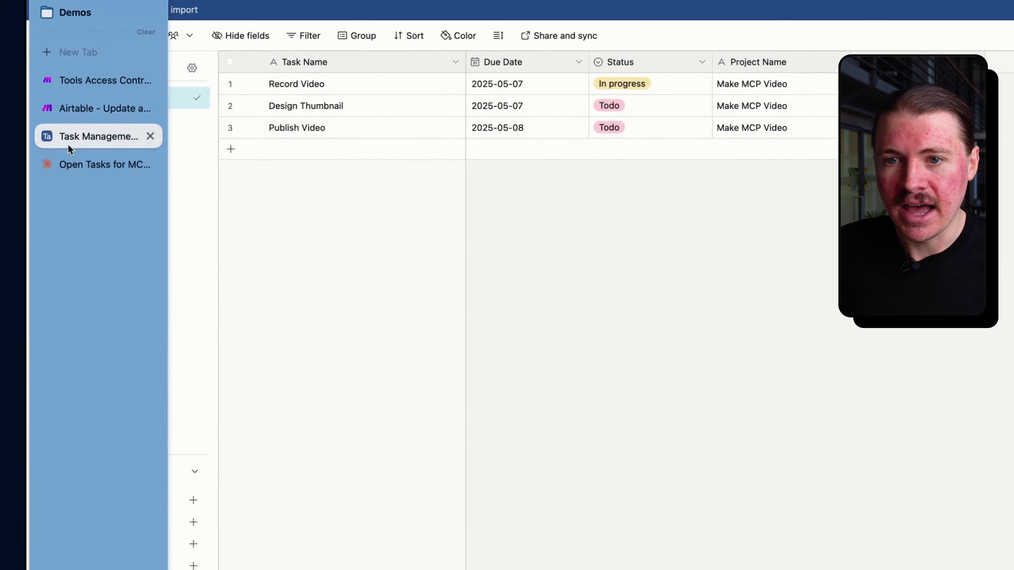
{"action": "left_click", "coordinate": [79, 166]}
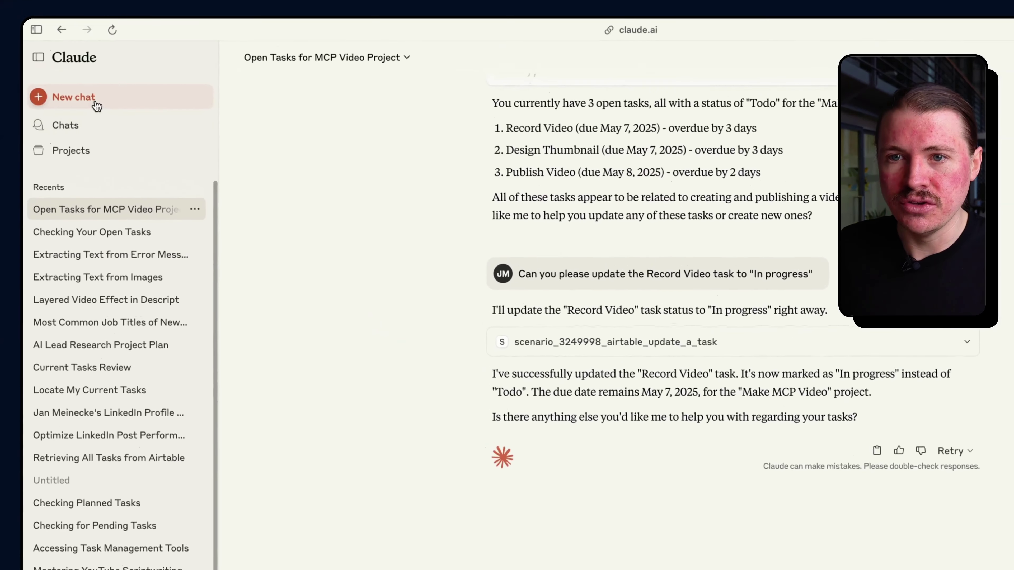
- In a new chat, request a bullet-point project plan (10 main tasks) for an AI agent researching new website leads, and review the first tasks
{"action": "left_click", "coordinate": [97, 106]}
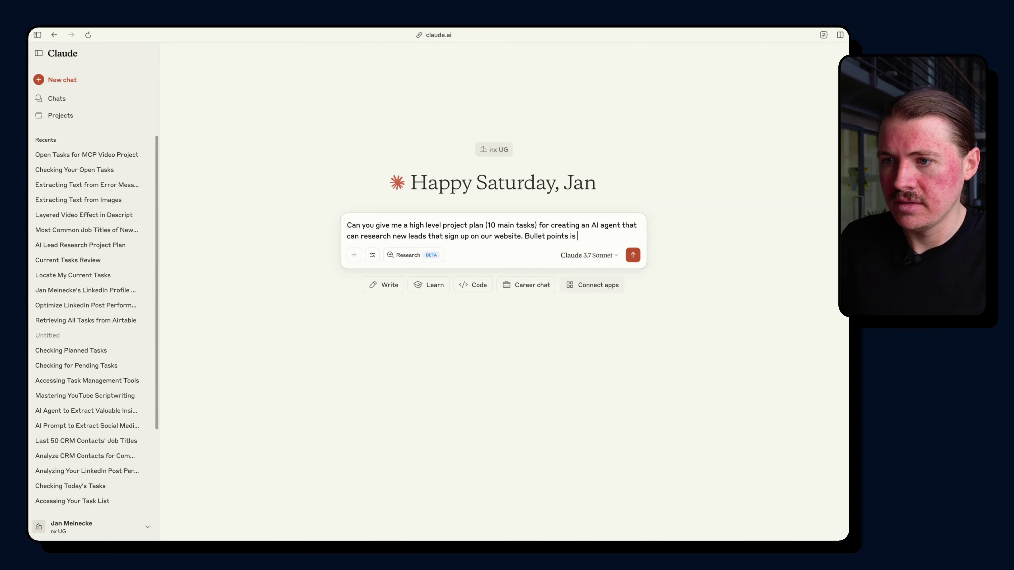
{"action": "type", "text": "enough"}
{"action": "key", "text": "Return"}
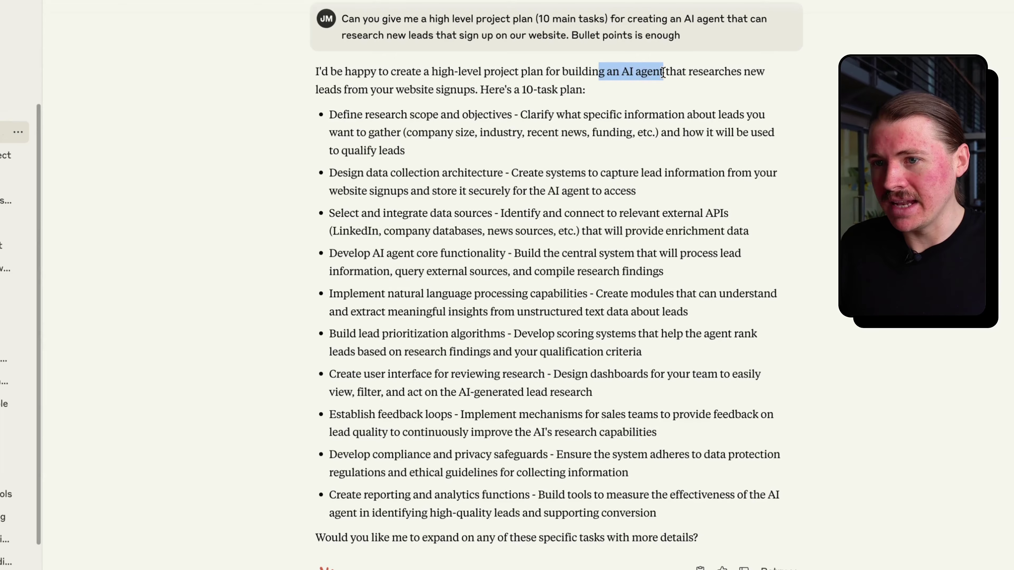
{"action": "left_click_drag", "start_coordinate": [357, 115], "coordinate": [489, 112]}
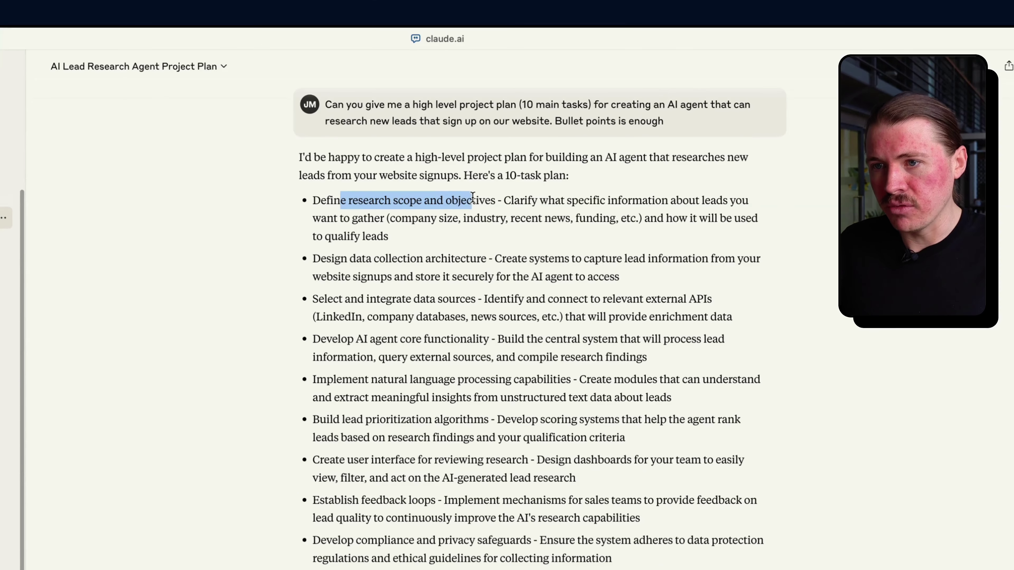
{"action": "left_click_drag", "start_coordinate": [355, 258], "coordinate": [454, 258]}
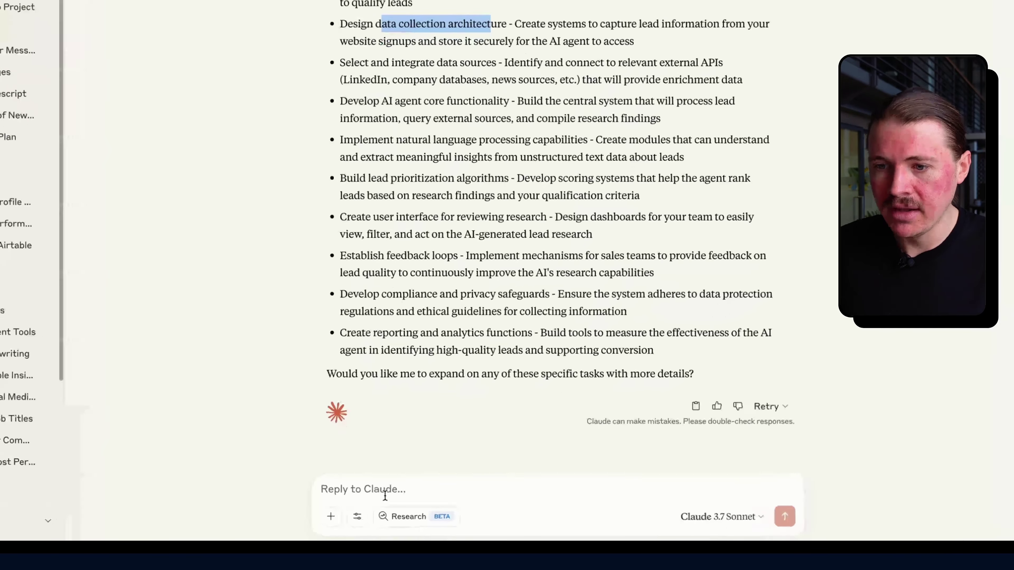
- Ask Claude to create those tasks in the Task Management system, due within 2 weeks starting tomorrow, and always allow airtable_create_a_task
{"action": "left_click", "coordinate": [400, 500]}
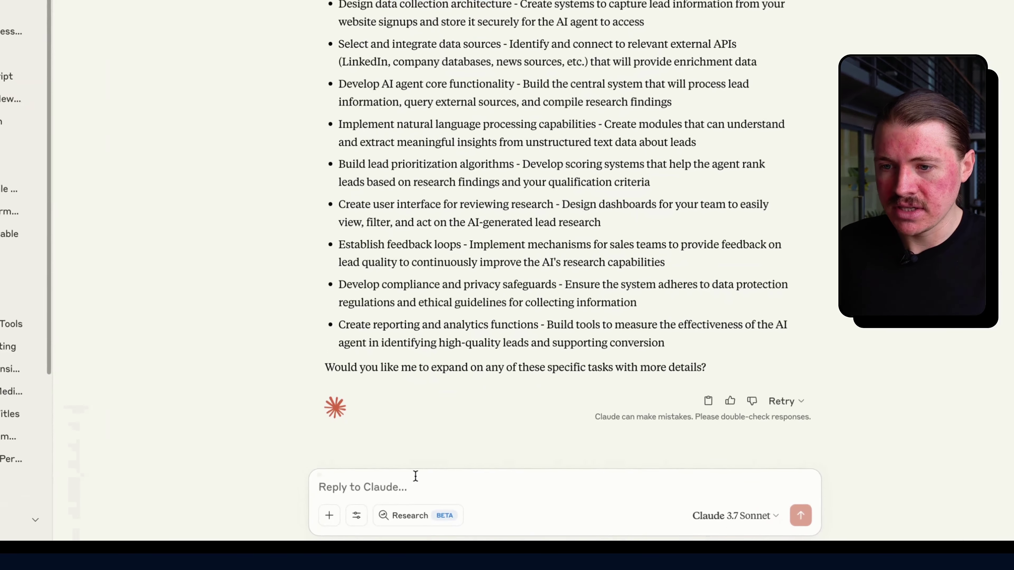
{"action": "type", "text": "That looks great. Can you go ahead and create those tasks in my Task Man"}
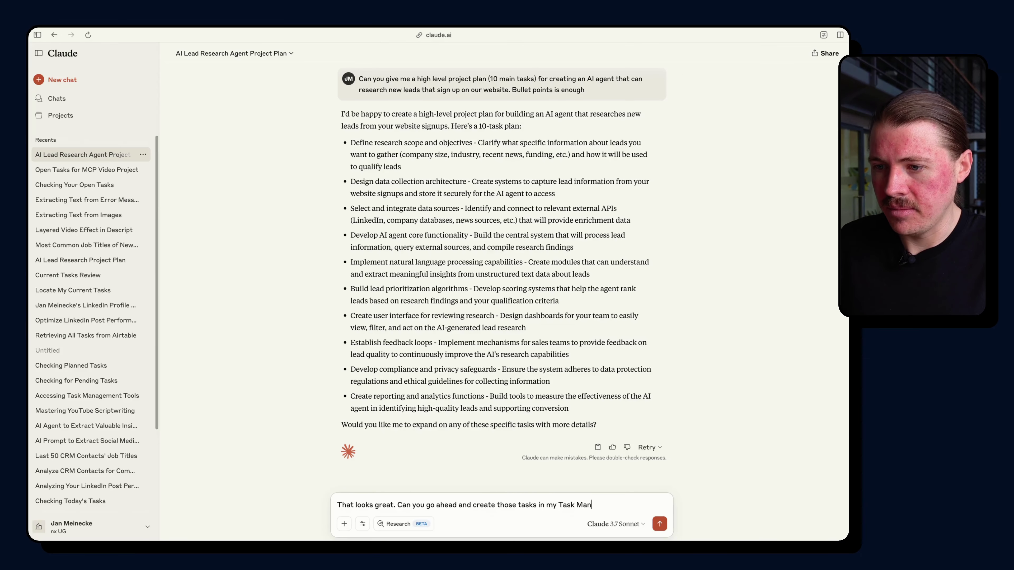
{"action": "type", "text": "ystem. B"}
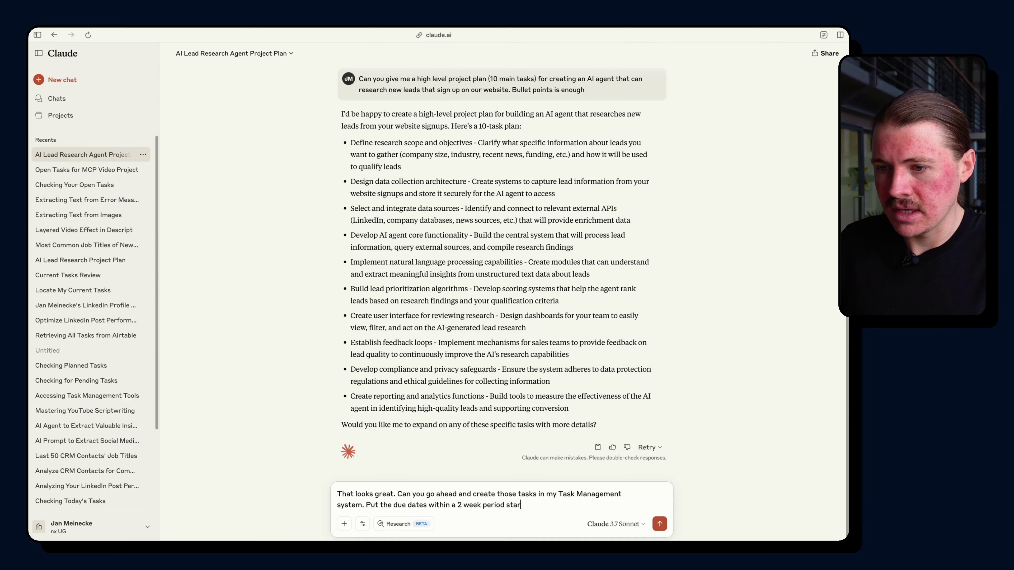
{"action": "key", "text": "Return"}
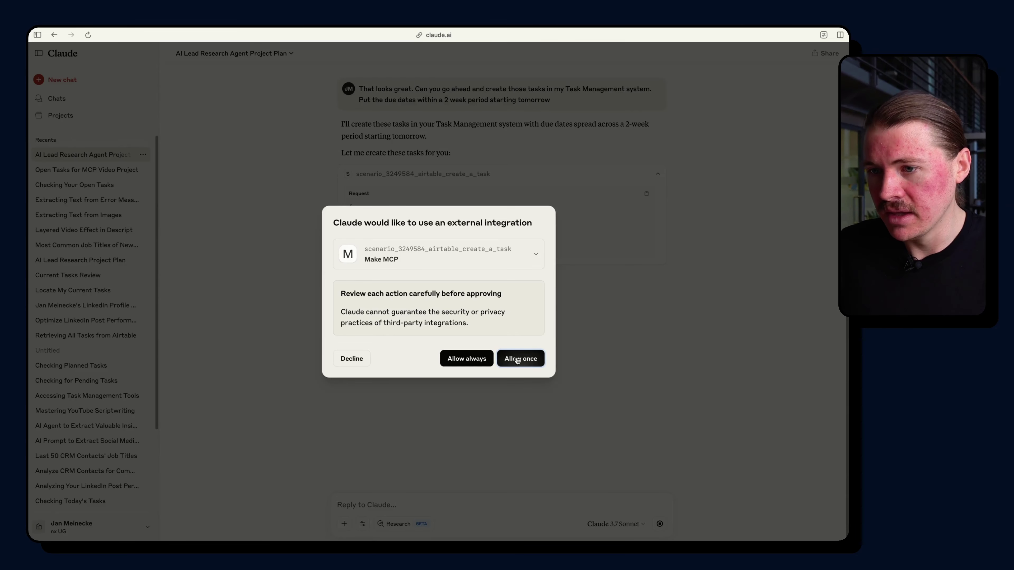
{"action": "left_click", "coordinate": [479, 362]}
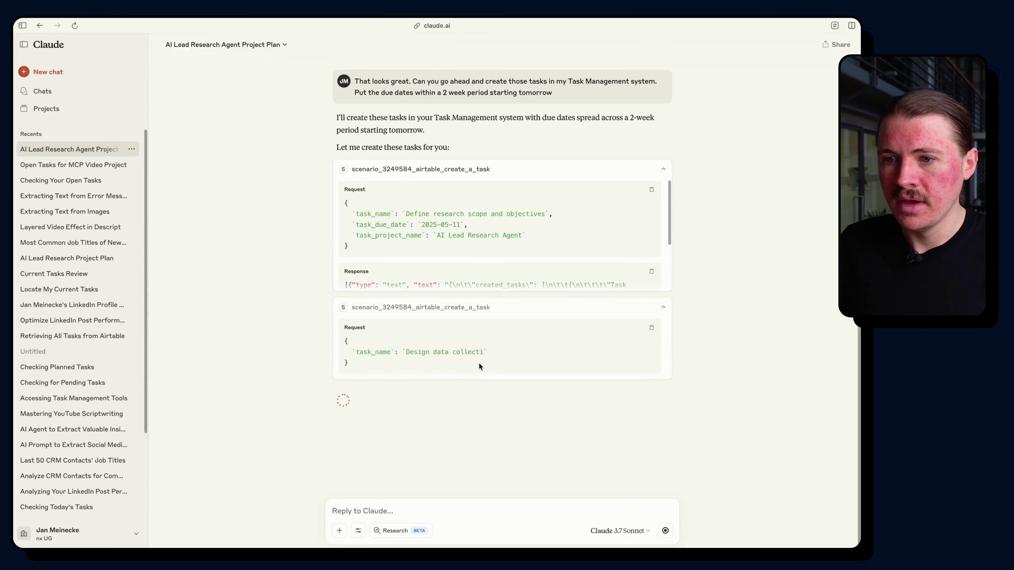
- Collapse the first airtable_create_a_task call and switch to the Airtable Tasks table to check the records being created
{"action": "left_click", "coordinate": [451, 176]}
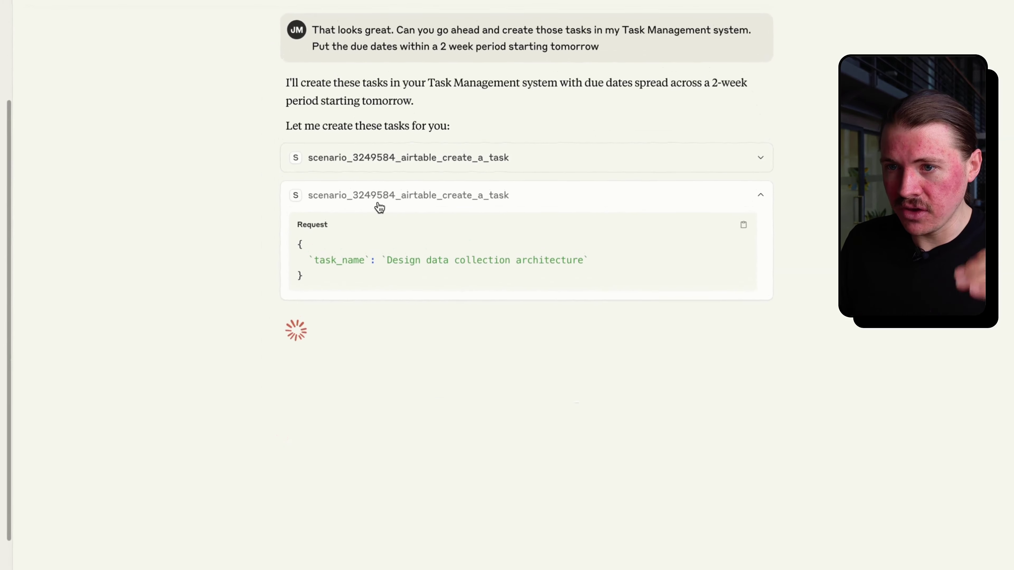
{"action": "mouse_move", "coordinate": [31, 202]}
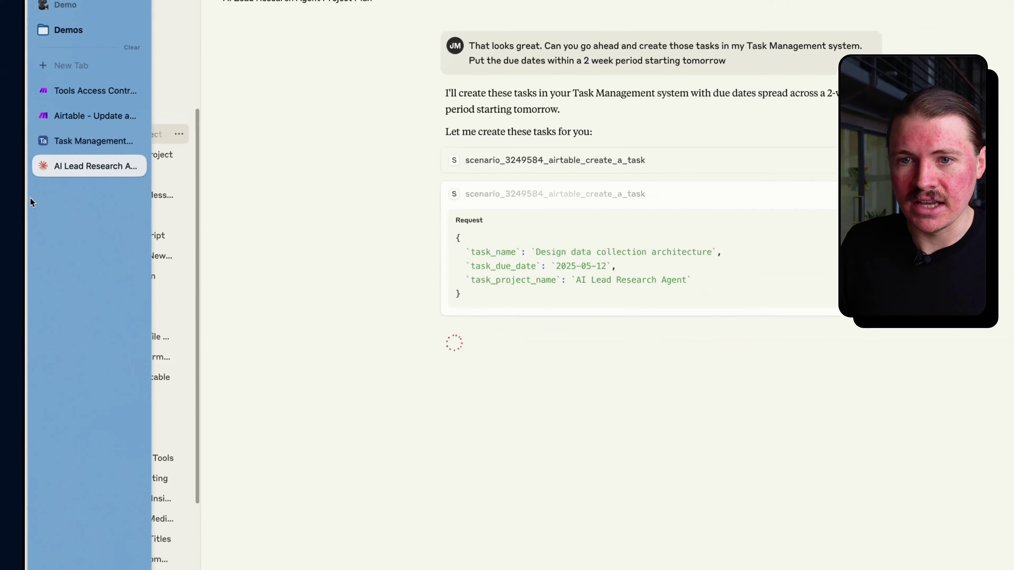
{"action": "left_click", "coordinate": [78, 159]}
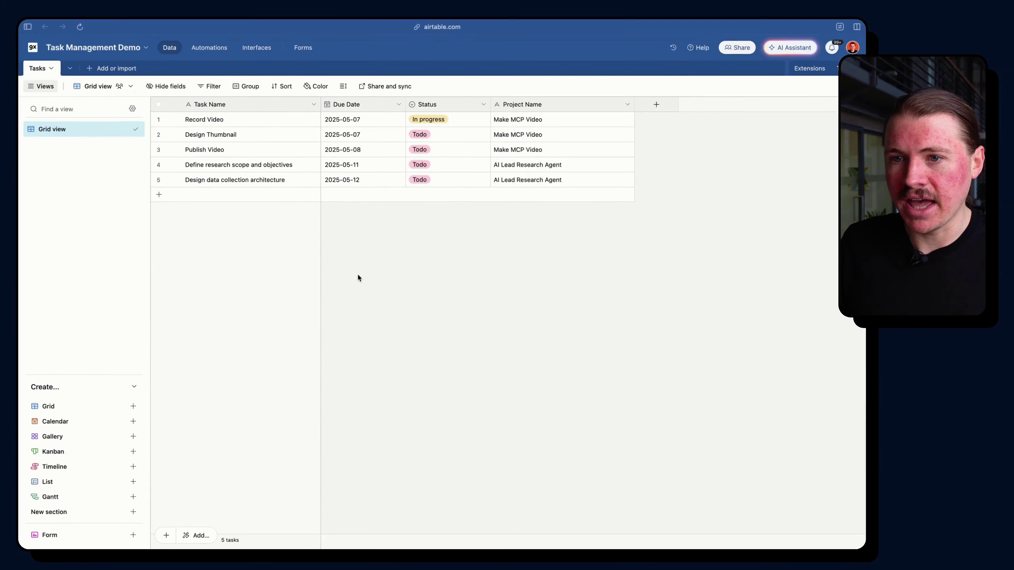